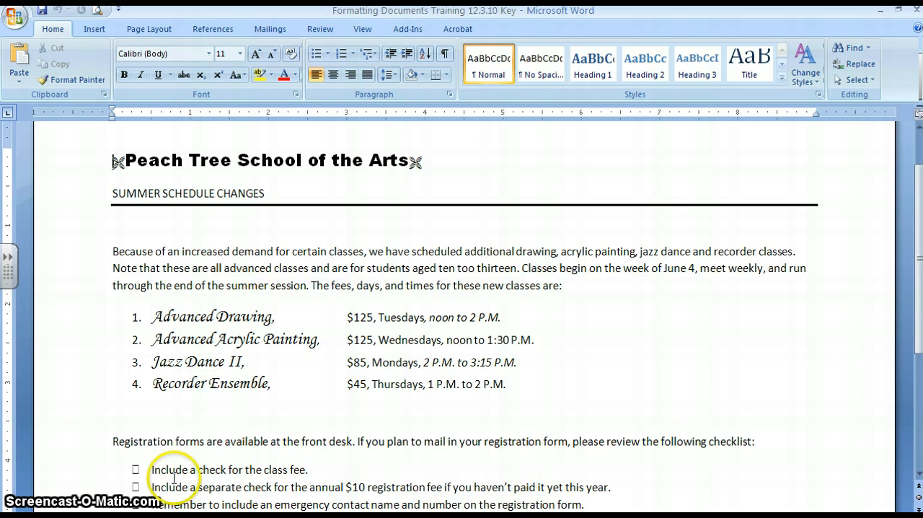
Open the Formatting Documents file from the instructor's Teacher Training Documents folder, under Computer Apps on the M: drive.
{"action": "left_click_drag", "start_coordinate": [920, 292], "coordinate": [919, 353]}
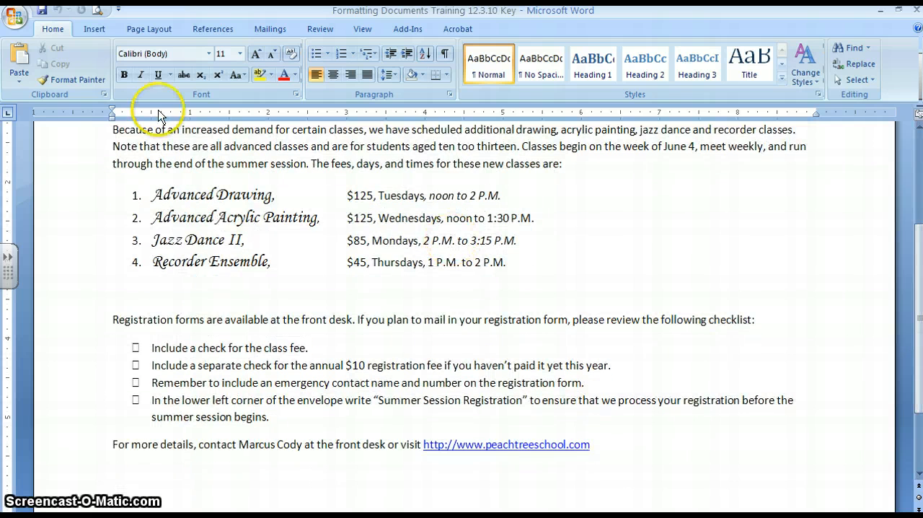
{"action": "left_click", "coordinate": [13, 19]}
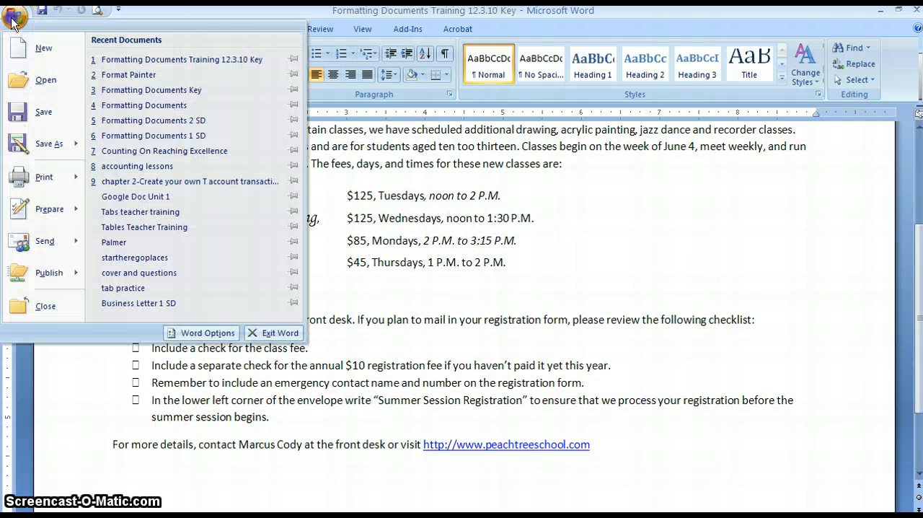
{"action": "left_click", "coordinate": [42, 79]}
{"action": "left_click", "coordinate": [619, 113]}
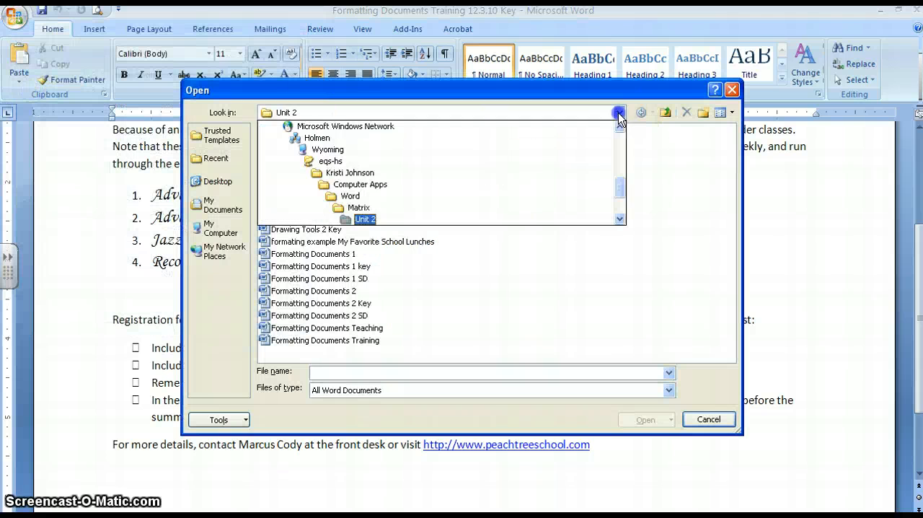
{"action": "left_click_drag", "start_coordinate": [620, 183], "coordinate": [618, 143]}
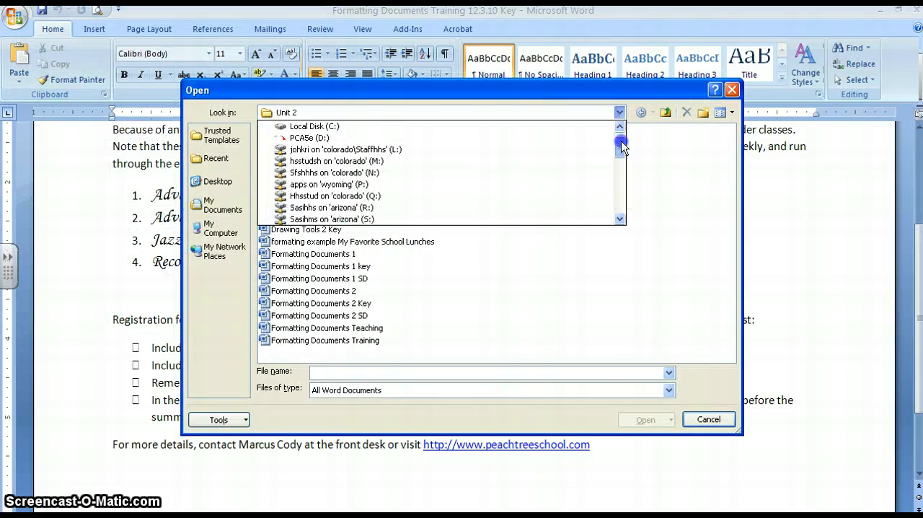
{"action": "left_click", "coordinate": [396, 160]}
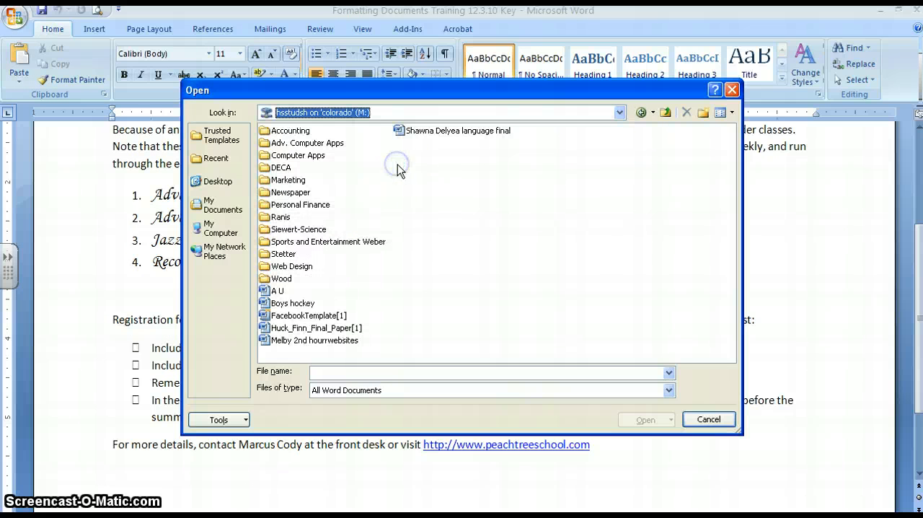
{"action": "double_click", "coordinate": [298, 158]}
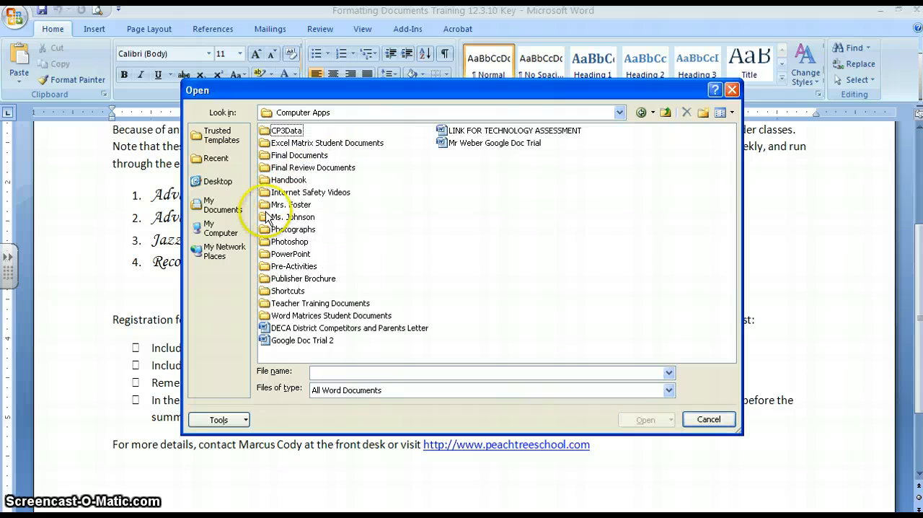
{"action": "double_click", "coordinate": [266, 217]}
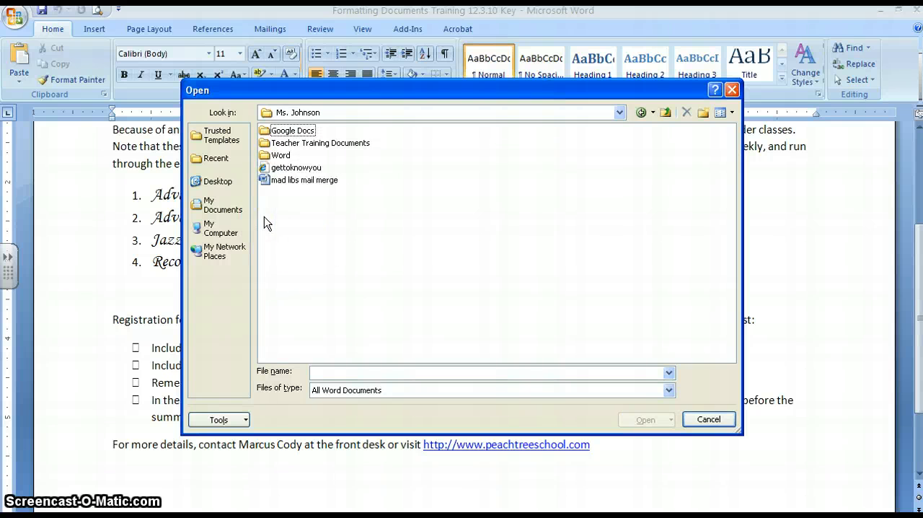
{"action": "double_click", "coordinate": [268, 144]}
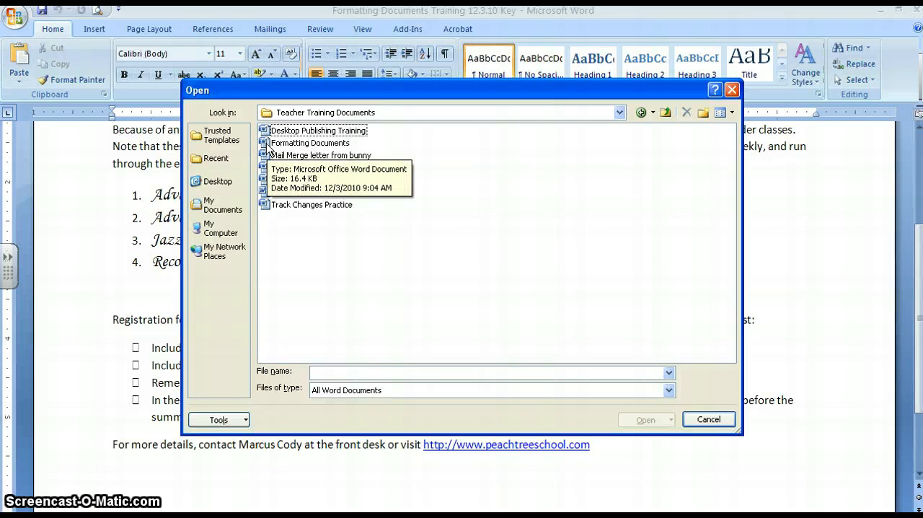
{"action": "double_click", "coordinate": [267, 143]}
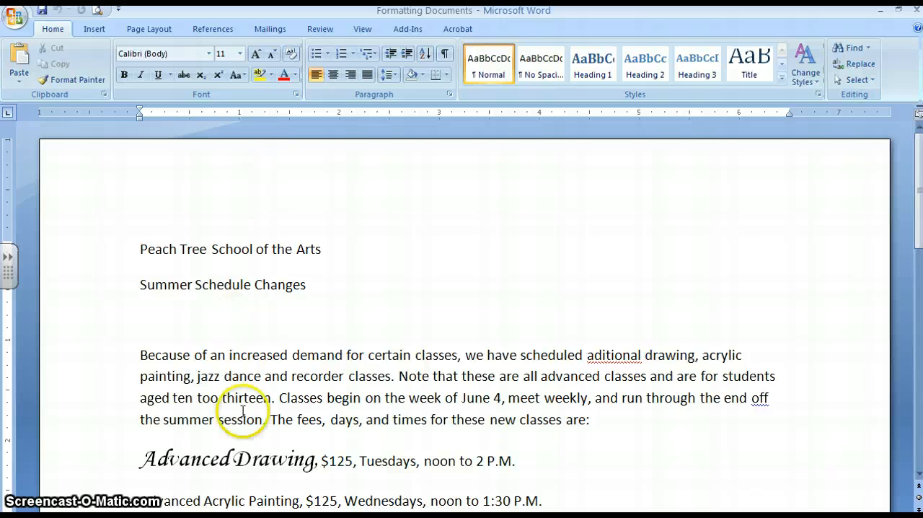
Save a copy of the document as "Formatting Documents training" in the Computer Apps > Word folder on the L: drive.
{"action": "left_click", "coordinate": [16, 20]}
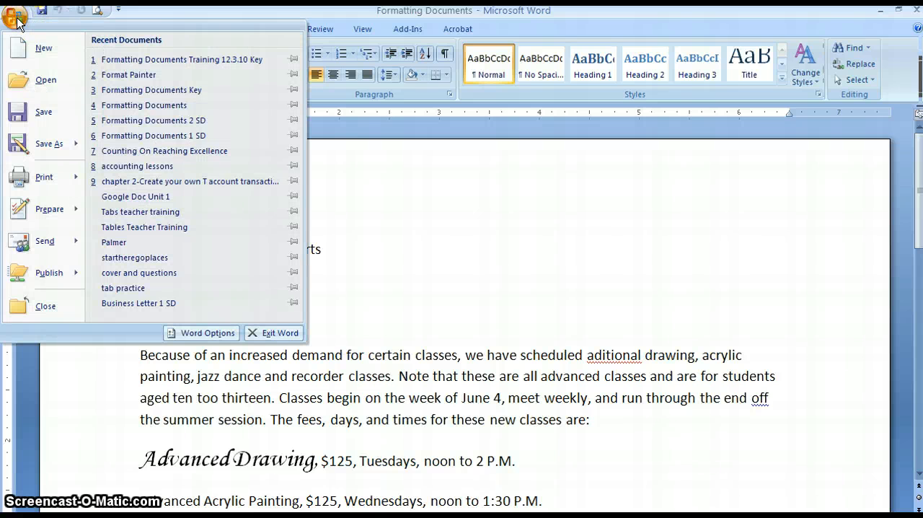
{"action": "left_click", "coordinate": [34, 141]}
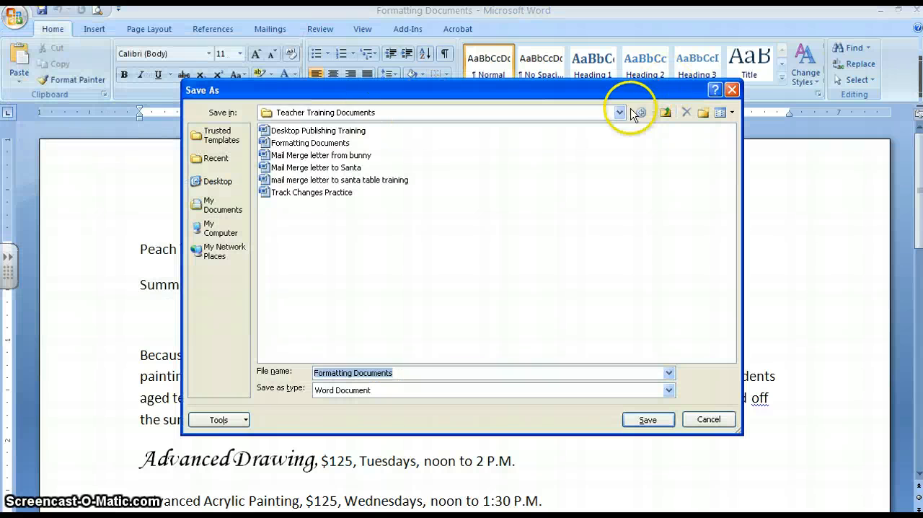
{"action": "left_click", "coordinate": [619, 113]}
{"action": "left_click_drag", "start_coordinate": [619, 171], "coordinate": [618, 147]}
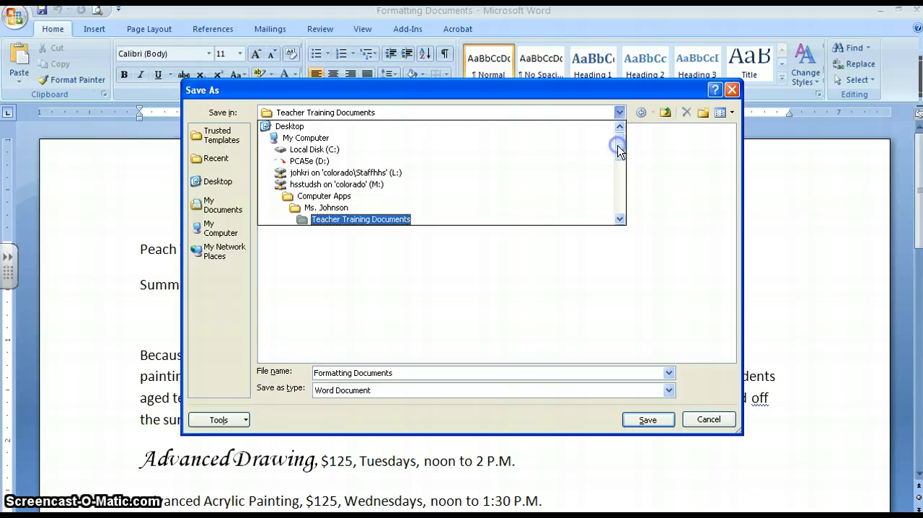
{"action": "left_click", "coordinate": [529, 172]}
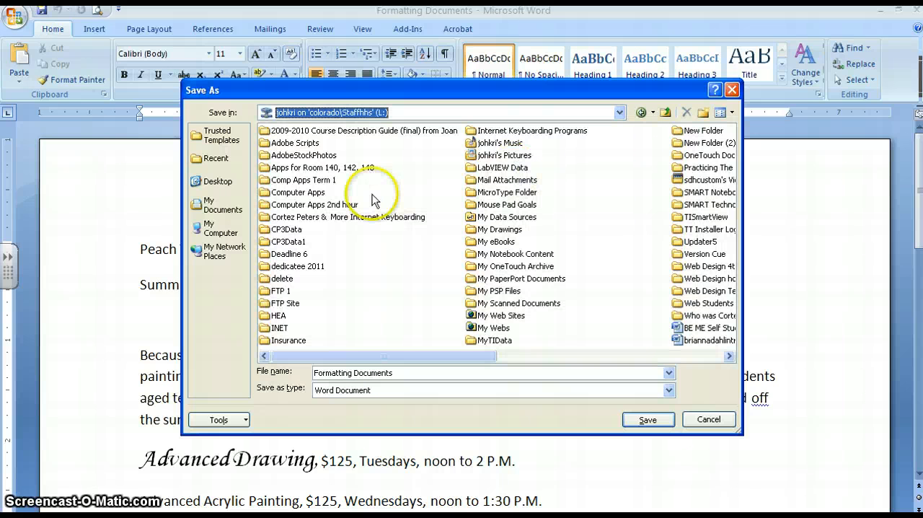
{"action": "double_click", "coordinate": [270, 191]}
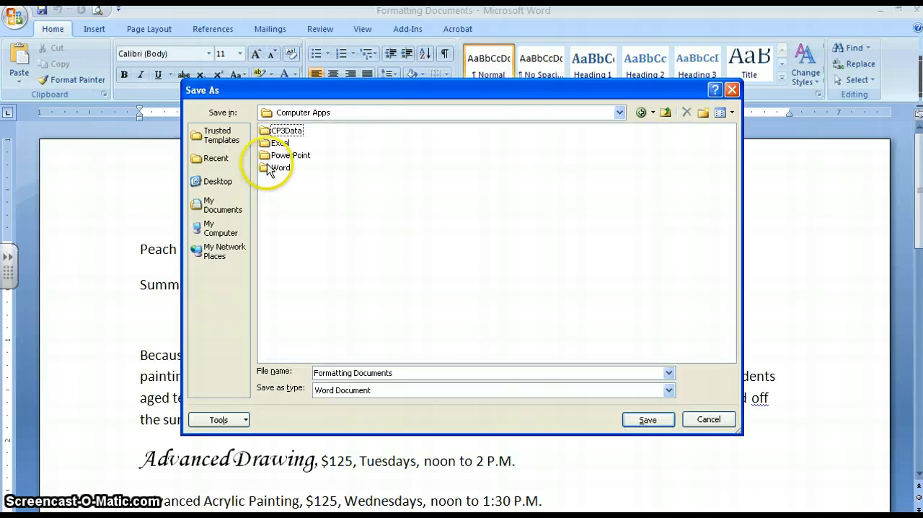
{"action": "double_click", "coordinate": [277, 168]}
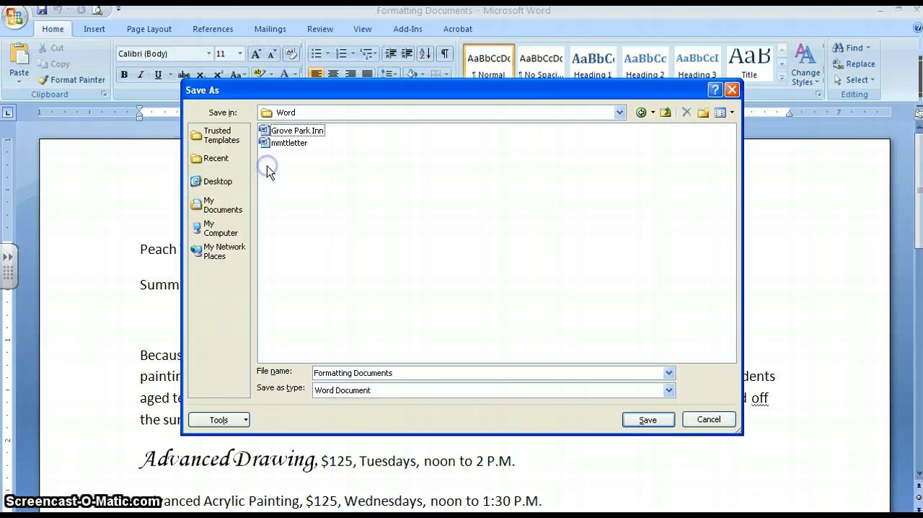
{"action": "left_click", "coordinate": [412, 373]}
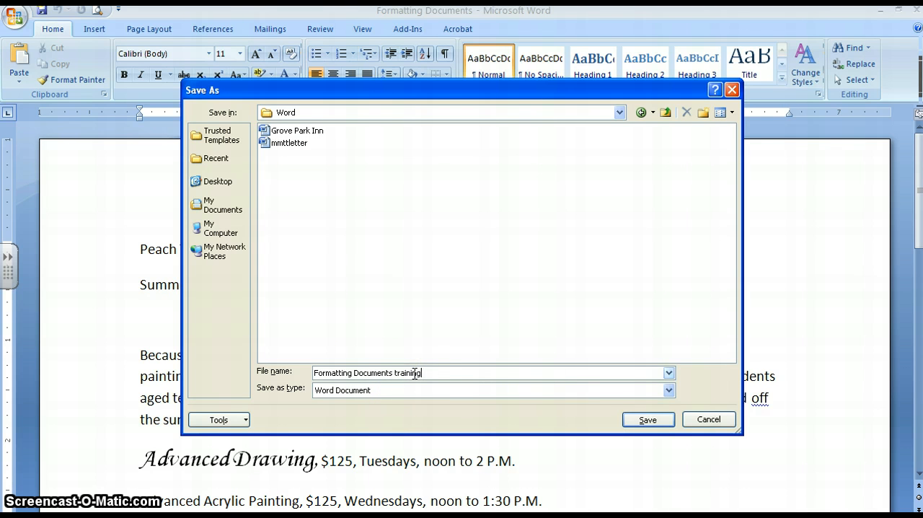
{"action": "left_click", "coordinate": [639, 421]}
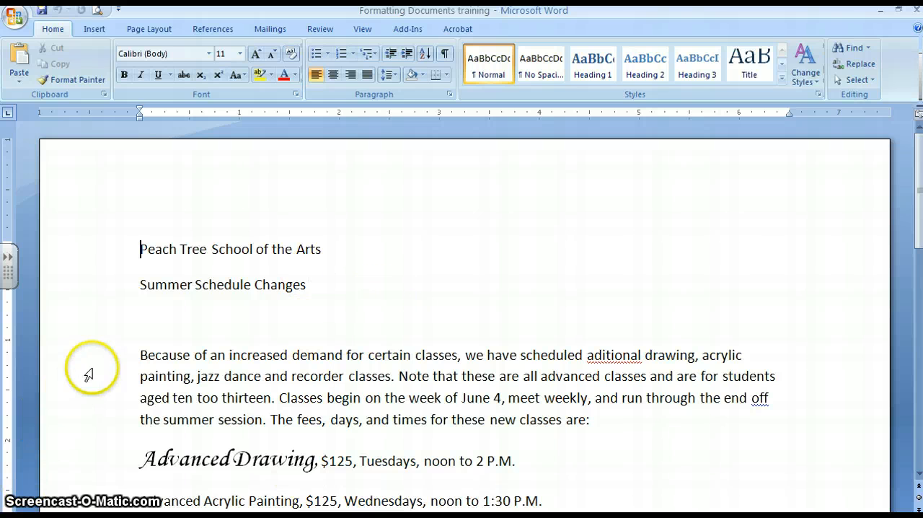
Format the title line "Peach Tree School of the Arts" in 16-point bold.
{"action": "left_click_drag", "start_coordinate": [323, 249], "coordinate": [145, 250]}
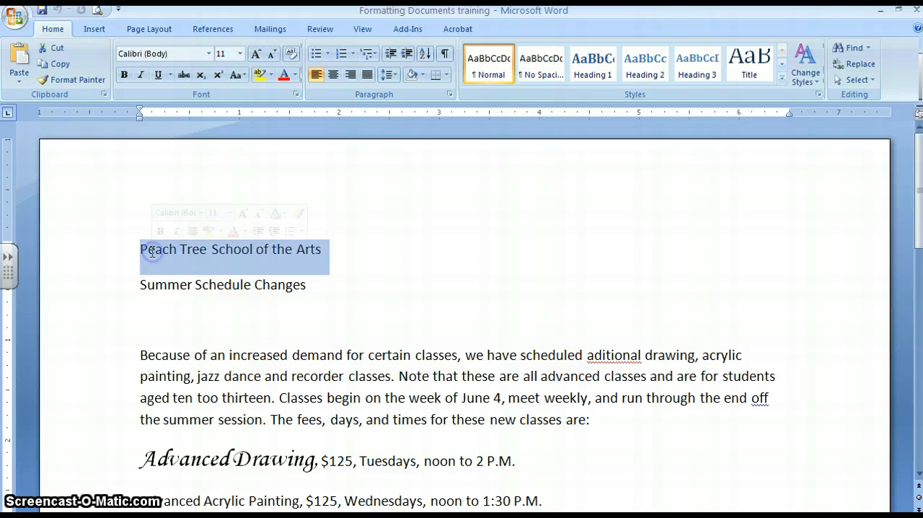
{"action": "left_click", "coordinate": [241, 55]}
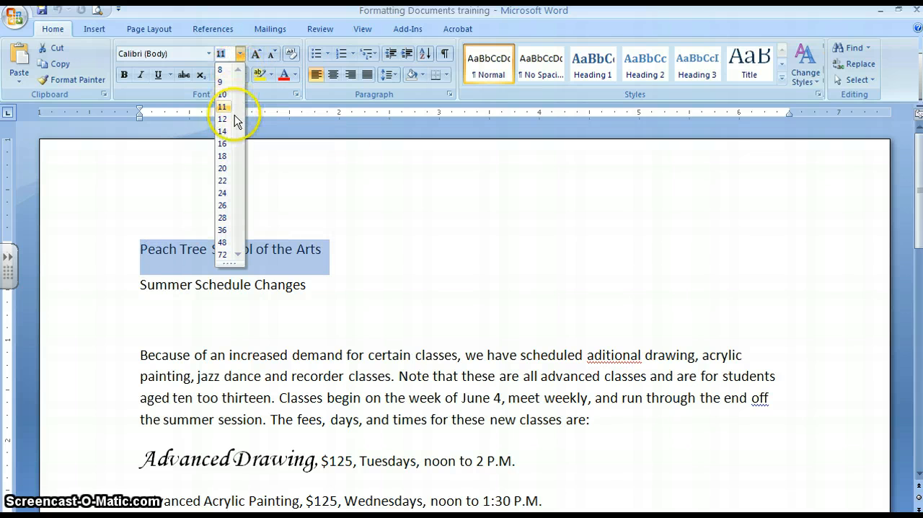
{"action": "left_click", "coordinate": [225, 144]}
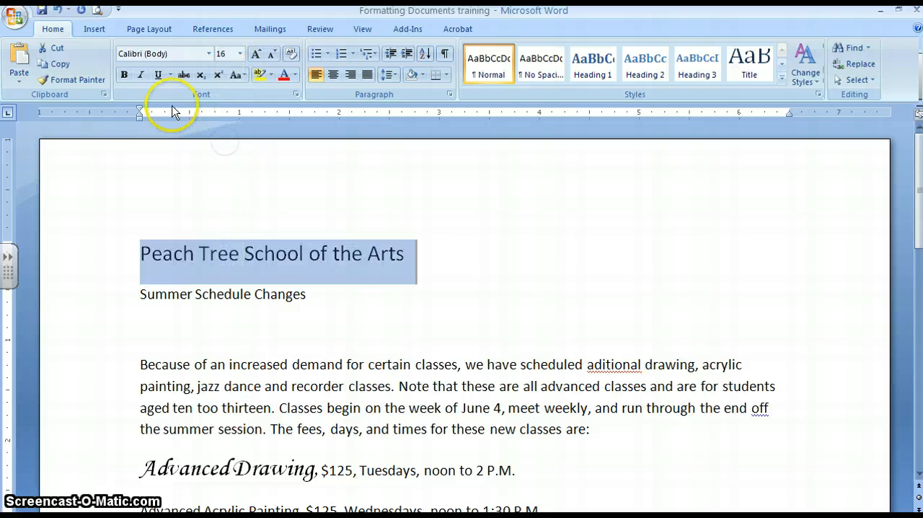
{"action": "left_click", "coordinate": [124, 75]}
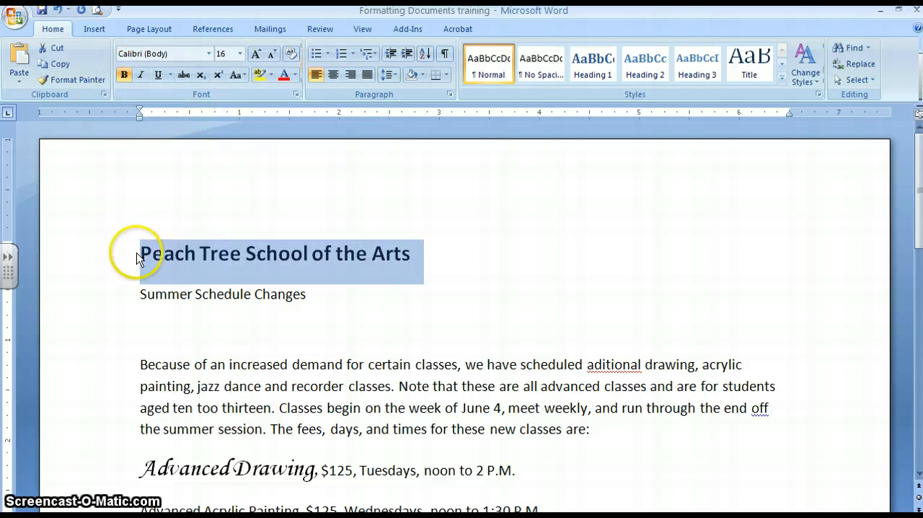
Place the insertion point before the title and show the Wingdings characters in the Symbol dialog.
{"action": "left_click", "coordinate": [136, 255]}
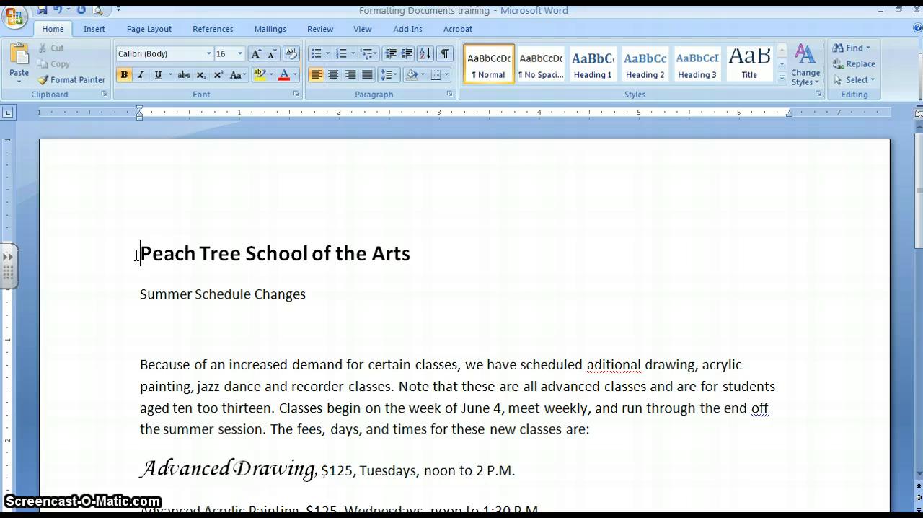
{"action": "left_click", "coordinate": [95, 28]}
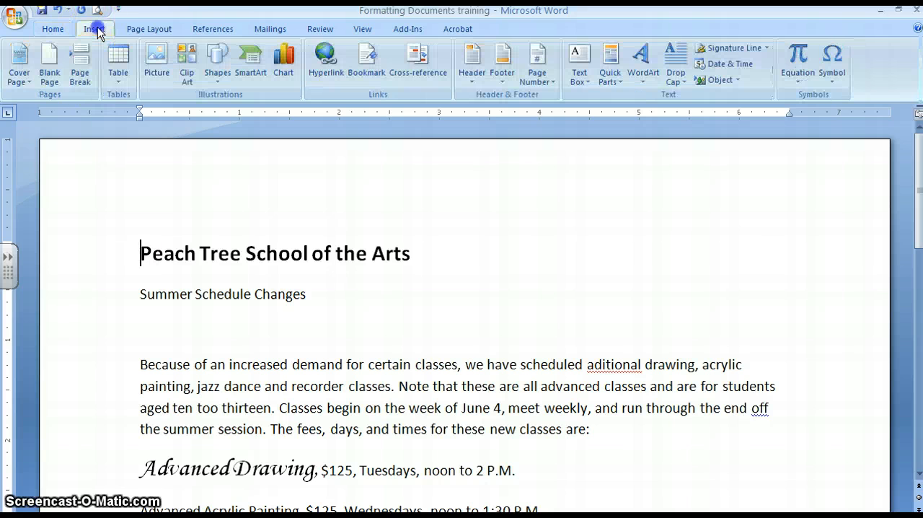
{"action": "left_click", "coordinate": [830, 80]}
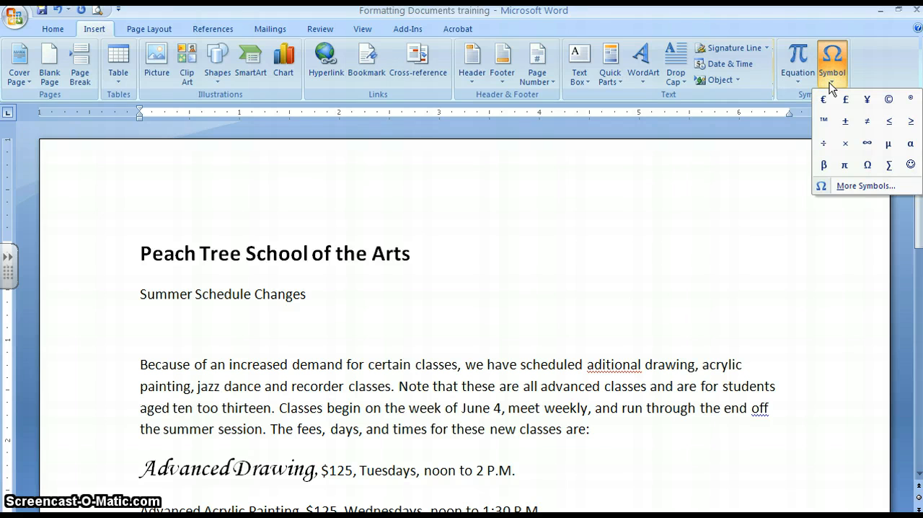
{"action": "left_click", "coordinate": [847, 189]}
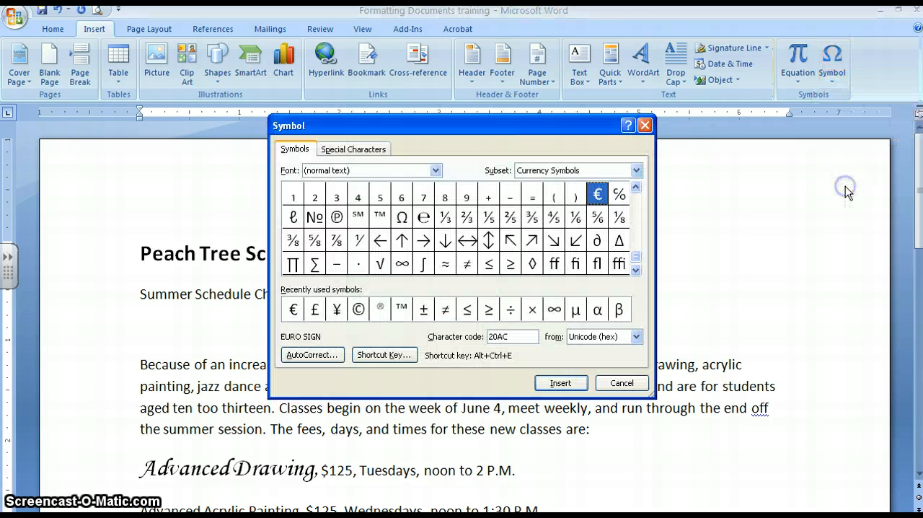
{"action": "left_click", "coordinate": [436, 170]}
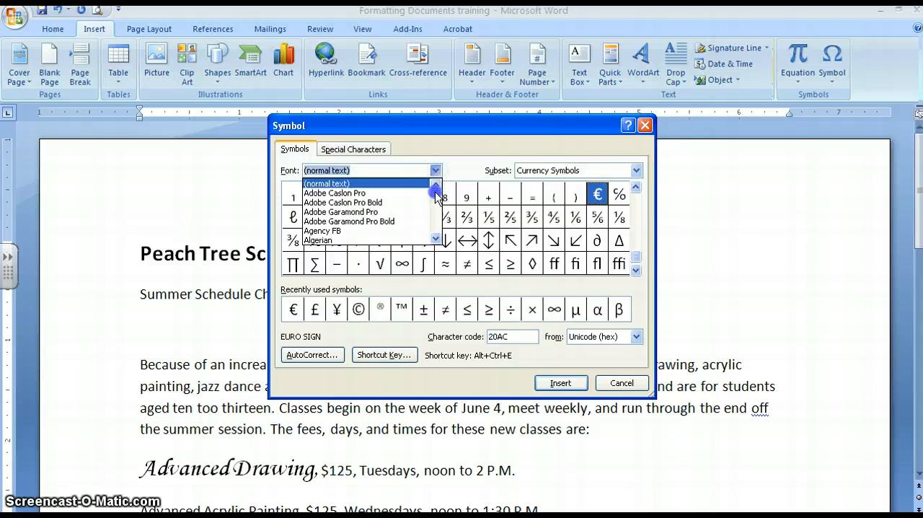
{"action": "left_click_drag", "start_coordinate": [435, 191], "coordinate": [436, 232]}
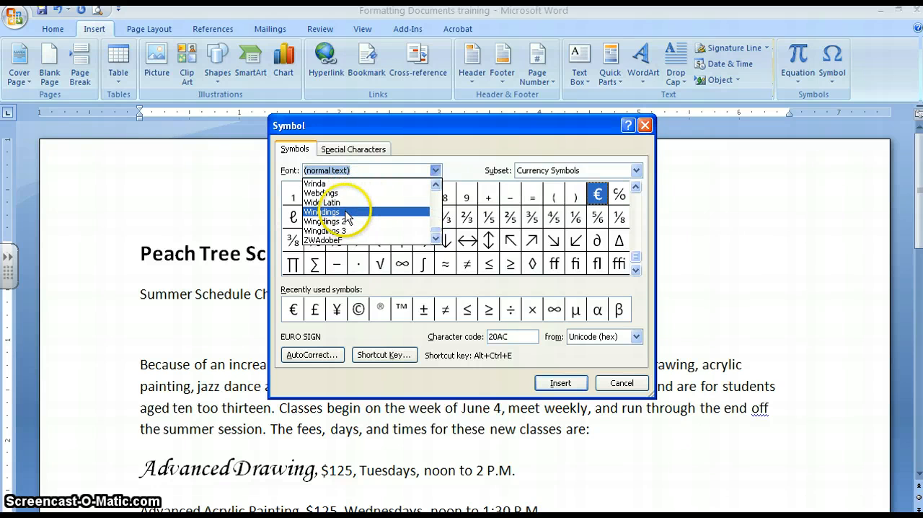
{"action": "left_click", "coordinate": [345, 212]}
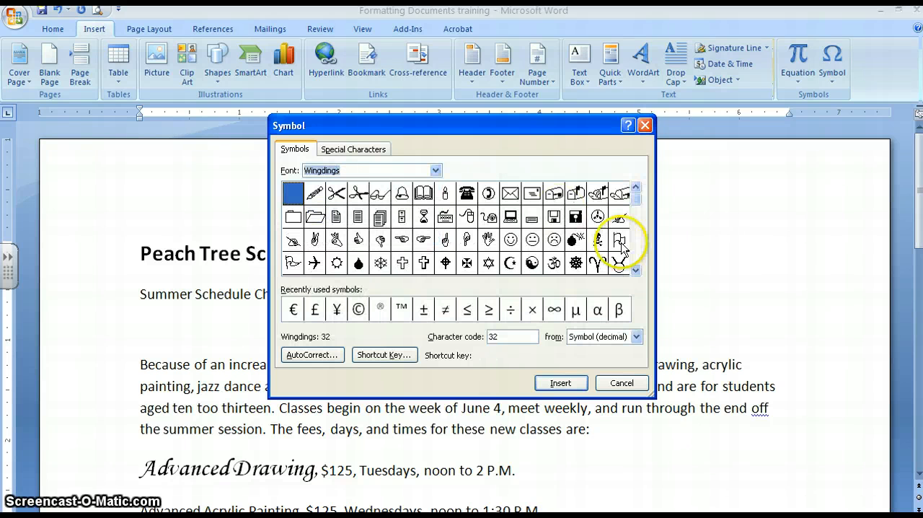
Insert the four-petal Wingdings symbol, character code 203, directly before "Peach Tree School of the Arts".
{"action": "left_click", "coordinate": [636, 270]}
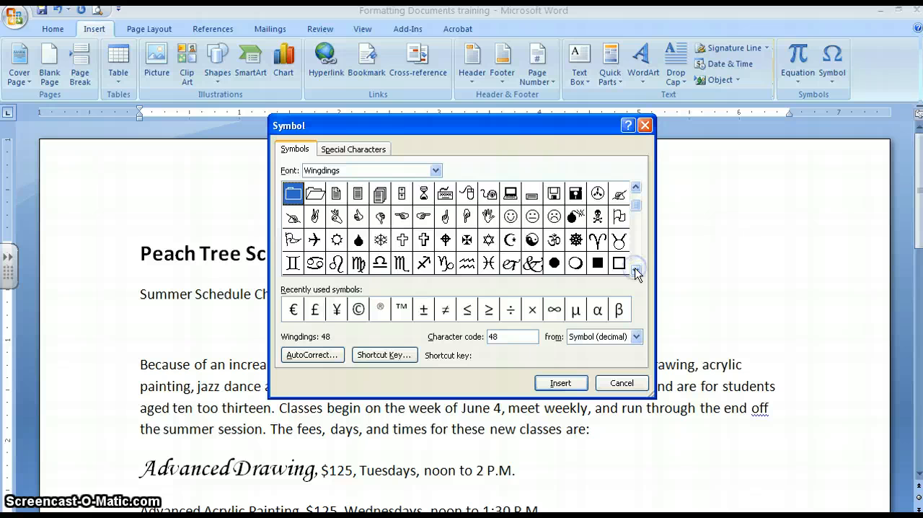
{"action": "left_click", "coordinate": [636, 270]}
{"action": "left_click", "coordinate": [636, 270]}
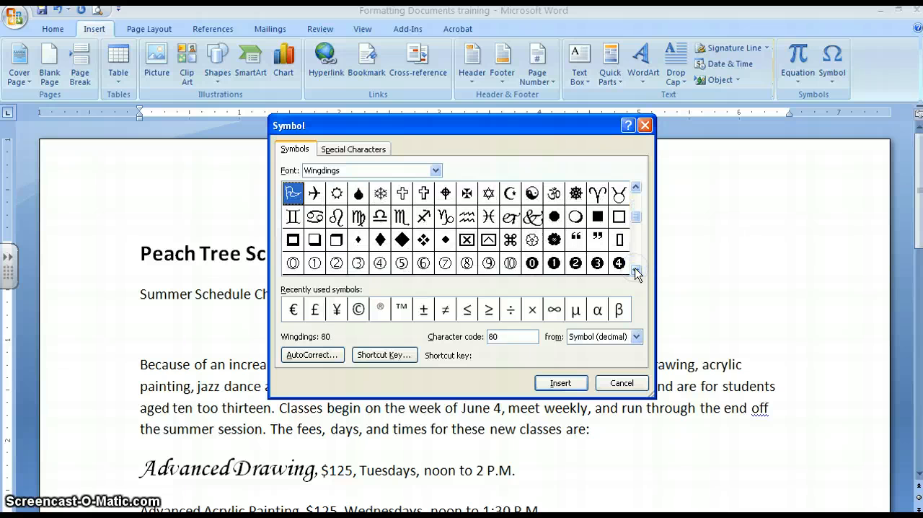
{"action": "left_click", "coordinate": [636, 270]}
{"action": "left_click", "coordinate": [636, 270]}
{"action": "left_click", "coordinate": [636, 269]}
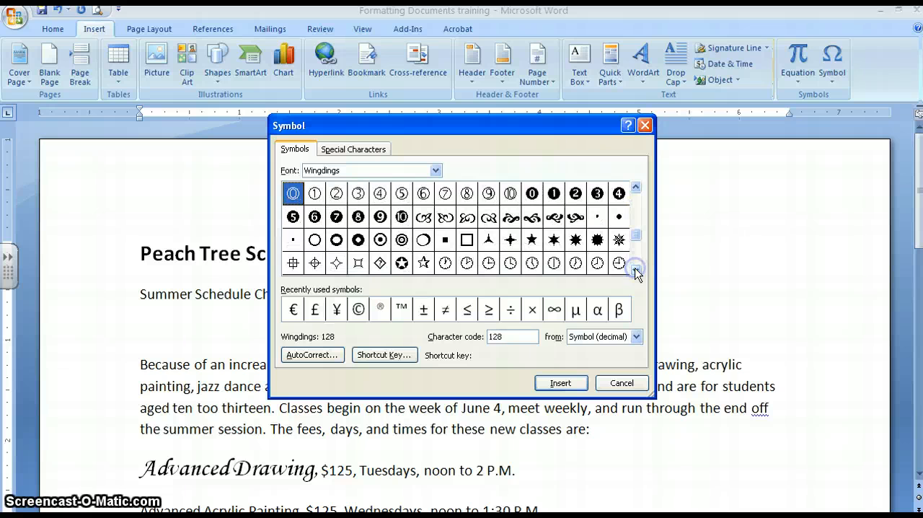
{"action": "left_click", "coordinate": [636, 270]}
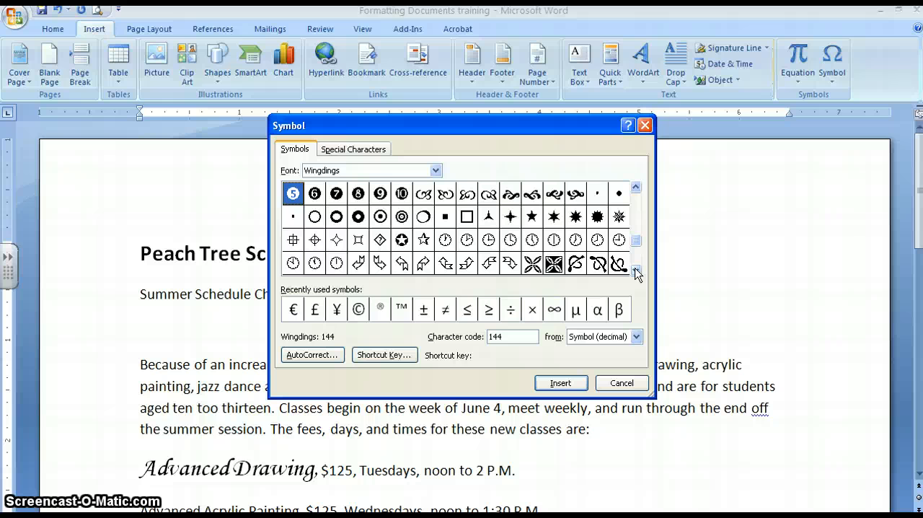
{"action": "left_click", "coordinate": [535, 267]}
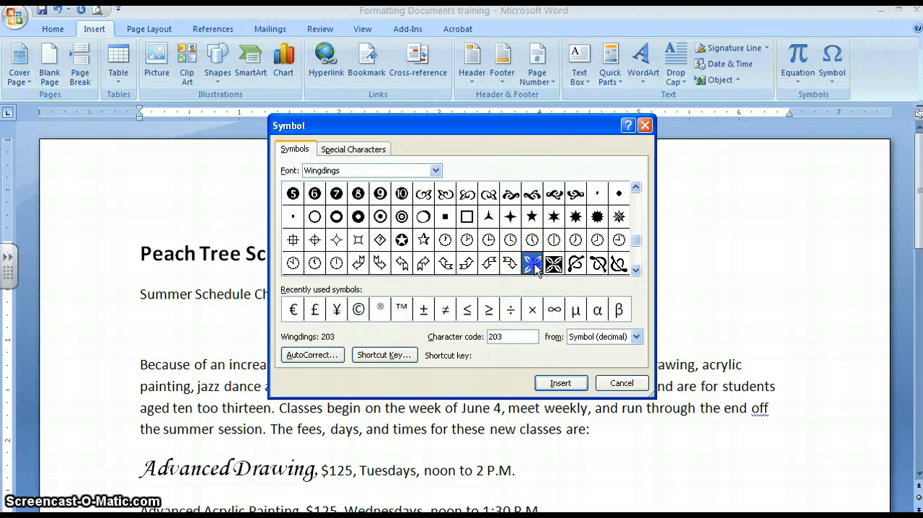
{"action": "left_click", "coordinate": [556, 385]}
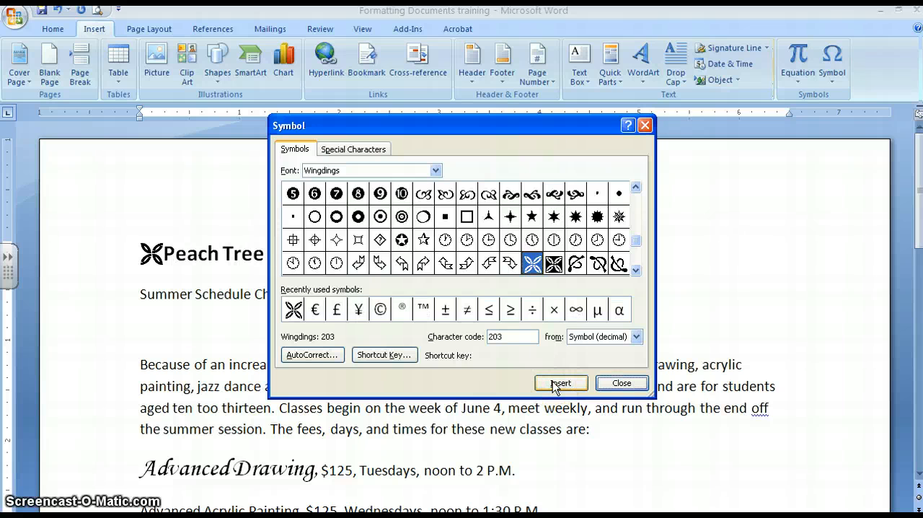
{"action": "left_click", "coordinate": [556, 384]}
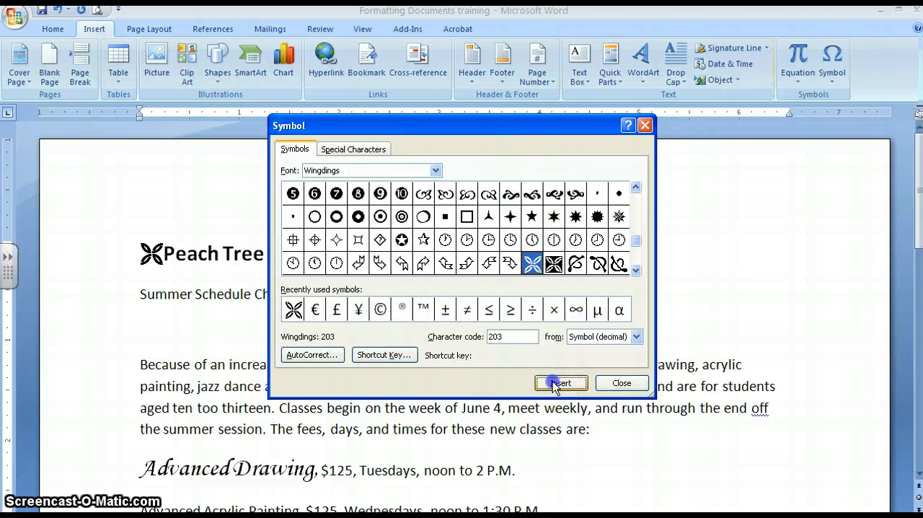
Add a second four-petal Wingdings symbol, close the Symbol dialog, and move the extra symbol to the end of the title after "Arts".
{"action": "left_click", "coordinate": [623, 383]}
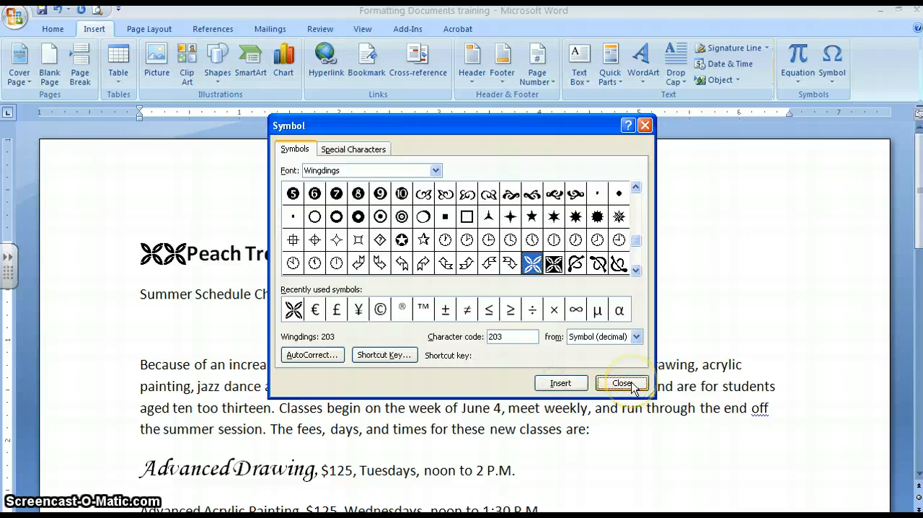
{"action": "left_click", "coordinate": [633, 388]}
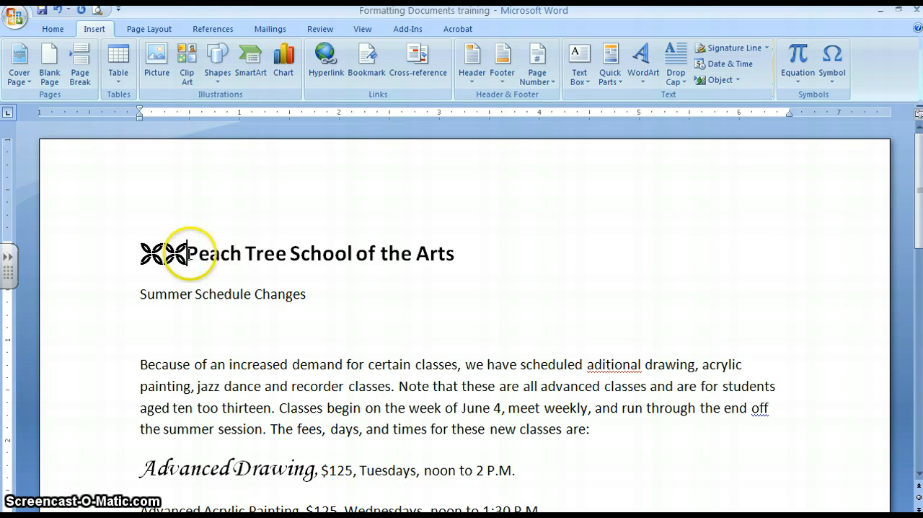
{"action": "left_click", "coordinate": [188, 253]}
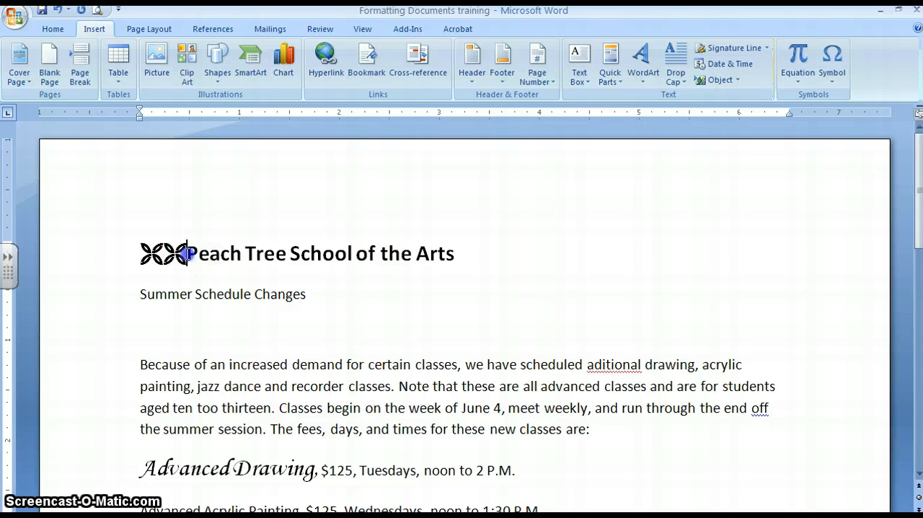
{"action": "left_click_drag", "start_coordinate": [186, 253], "coordinate": [171, 252]}
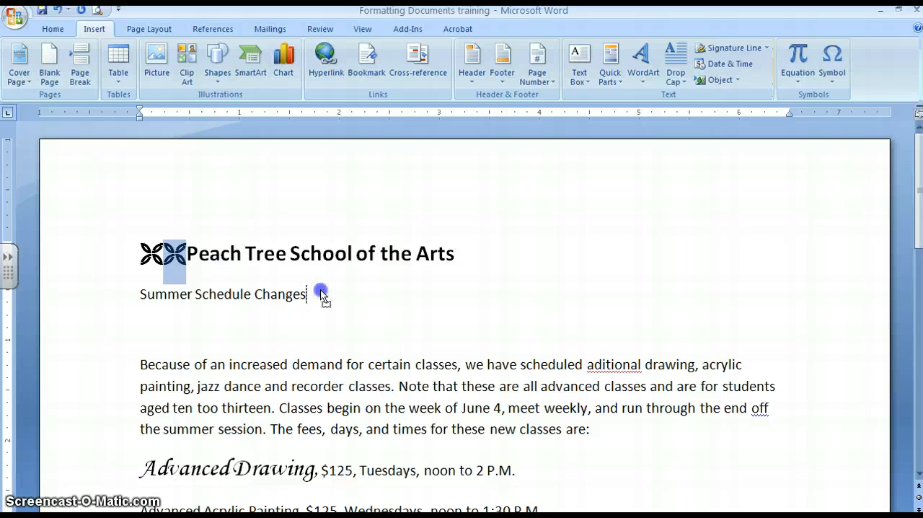
{"action": "left_click", "coordinate": [457, 269]}
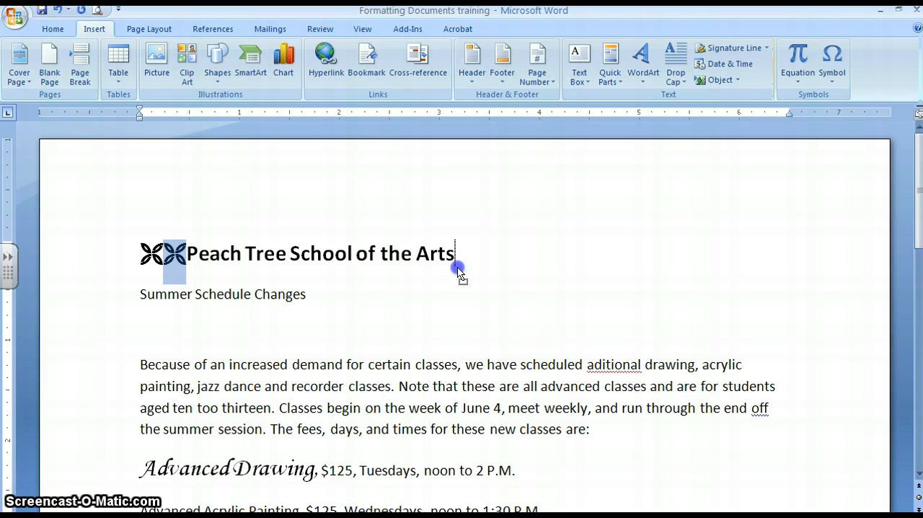
{"action": "left_click_drag", "start_coordinate": [457, 268], "coordinate": [456, 267]}
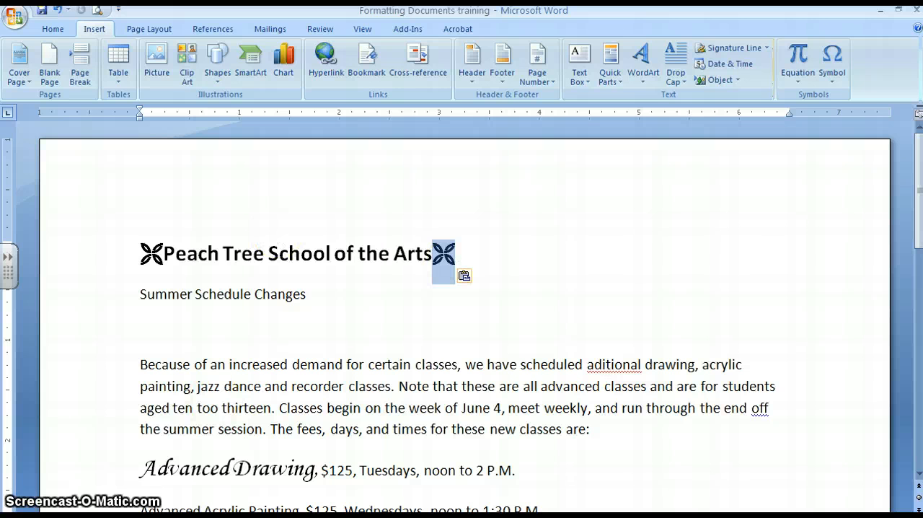
Apply the All caps font effect to the "Summer Schedule Changes" line.
{"action": "left_click", "coordinate": [53, 29]}
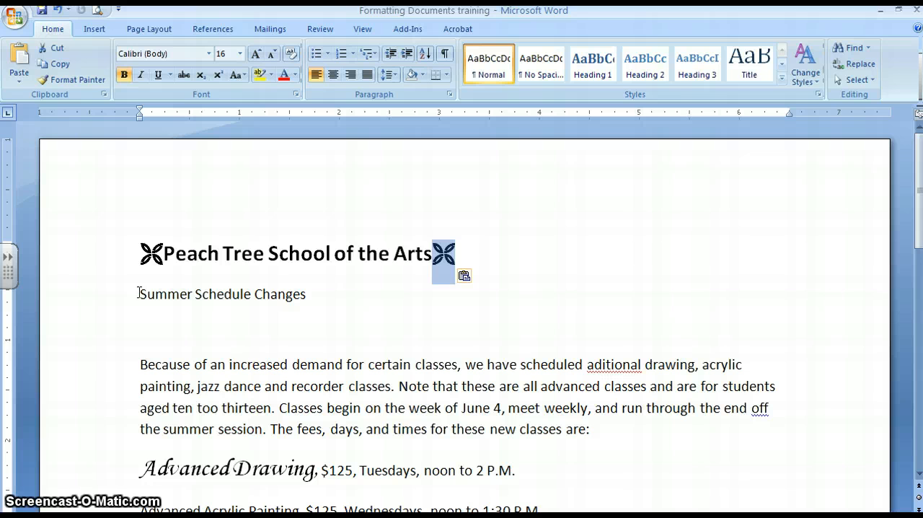
{"action": "left_click_drag", "start_coordinate": [139, 293], "coordinate": [307, 295]}
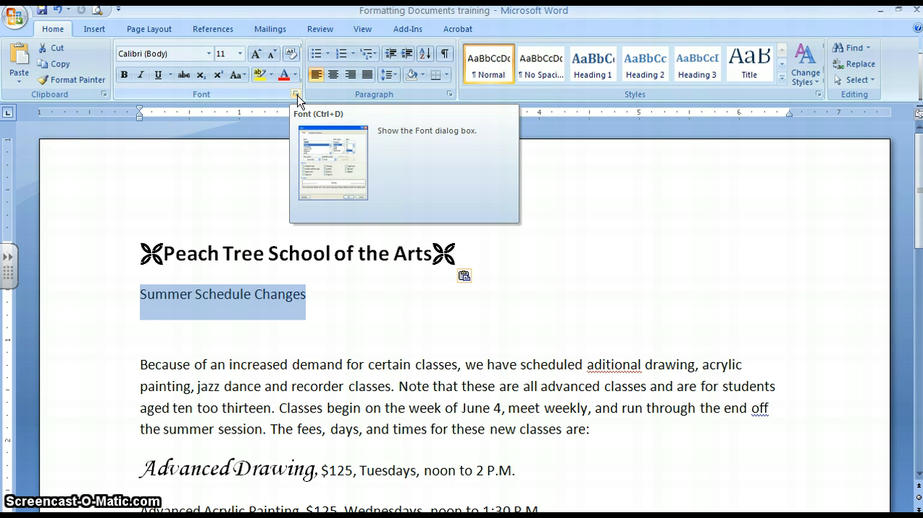
{"action": "left_click", "coordinate": [296, 96]}
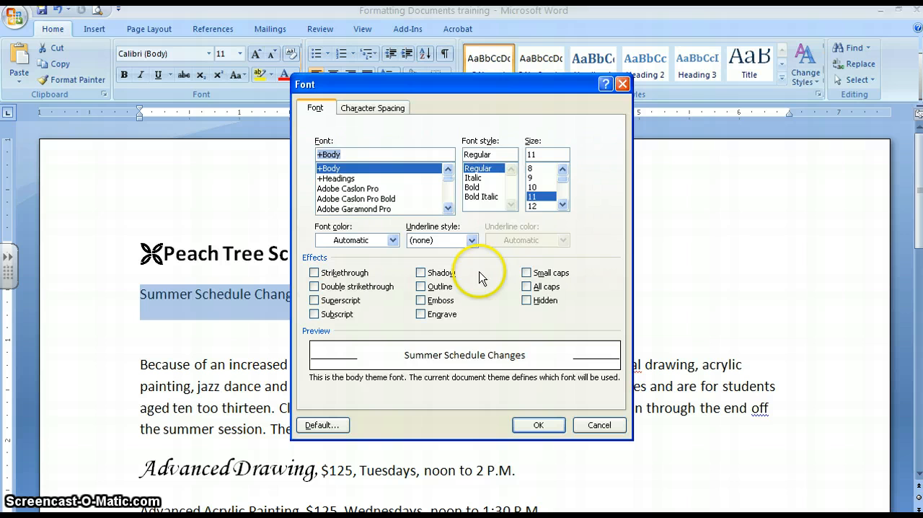
{"action": "left_click", "coordinate": [527, 287]}
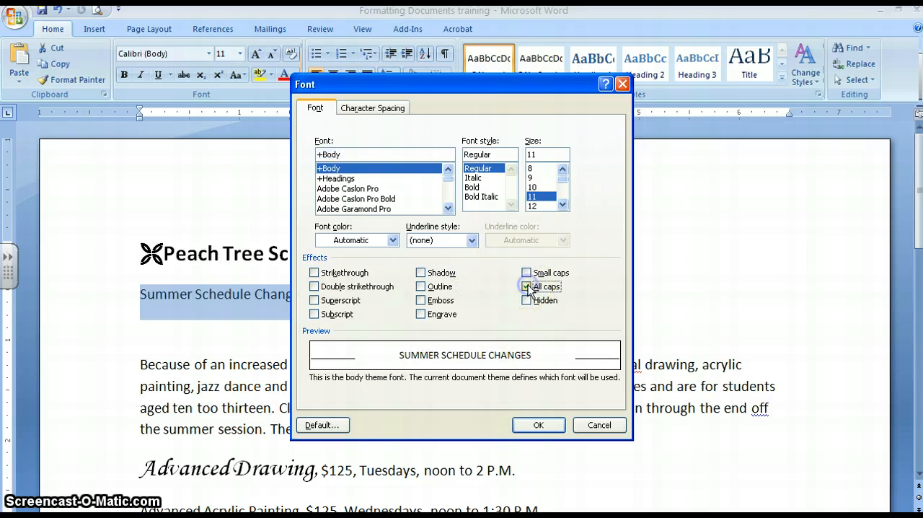
{"action": "left_click", "coordinate": [538, 425]}
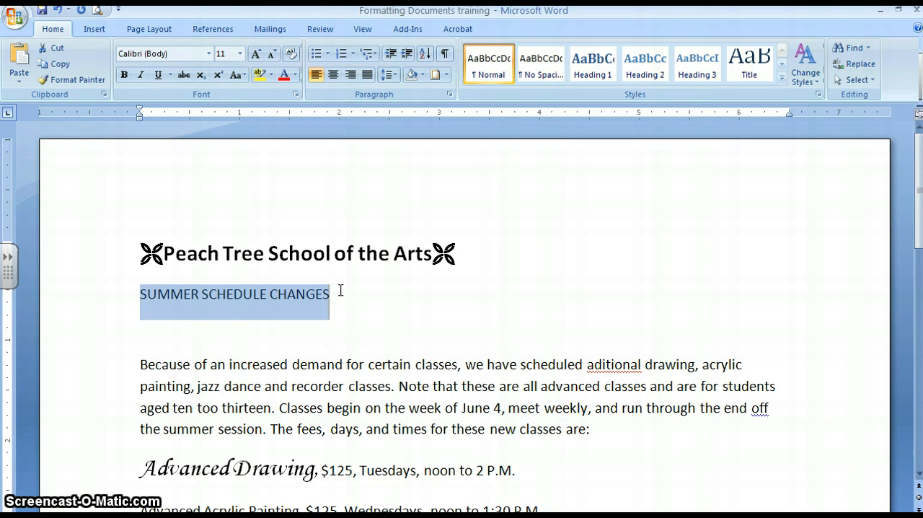
Add a 2 ¼ pt solid bottom border to the "Summer Schedule Changes" line, applied to the whole paragraph.
{"action": "left_click", "coordinate": [447, 75]}
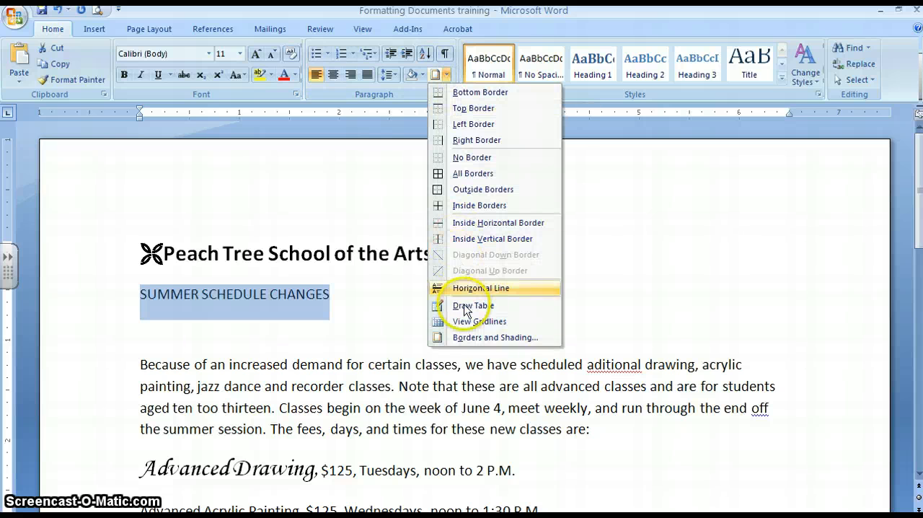
{"action": "left_click", "coordinate": [481, 338]}
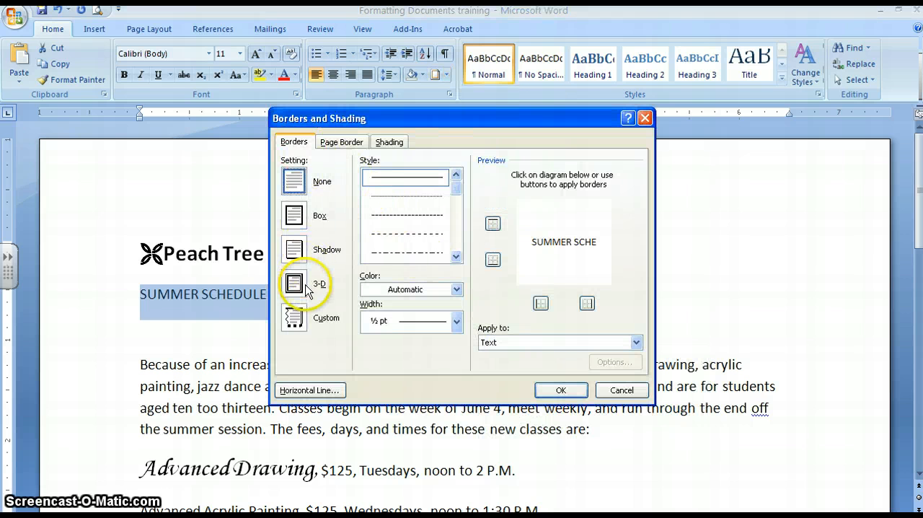
{"action": "left_click", "coordinate": [510, 344]}
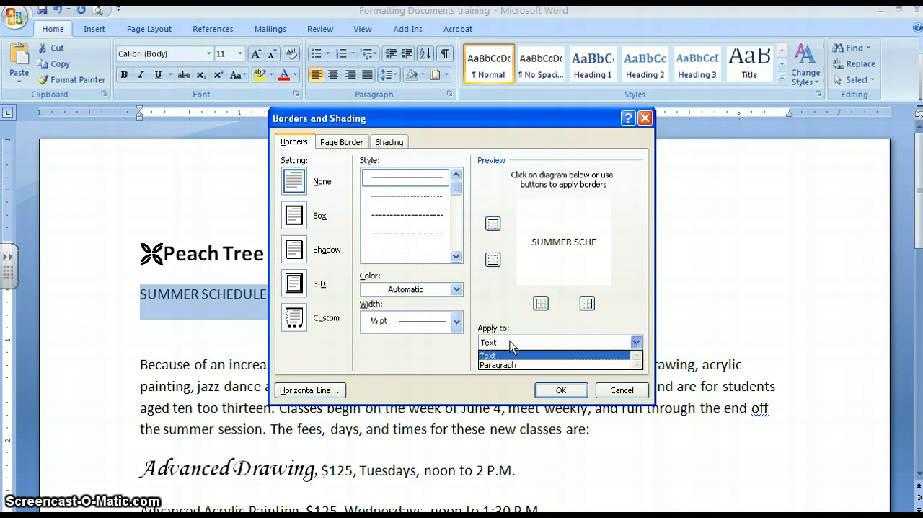
{"action": "left_click", "coordinate": [509, 365]}
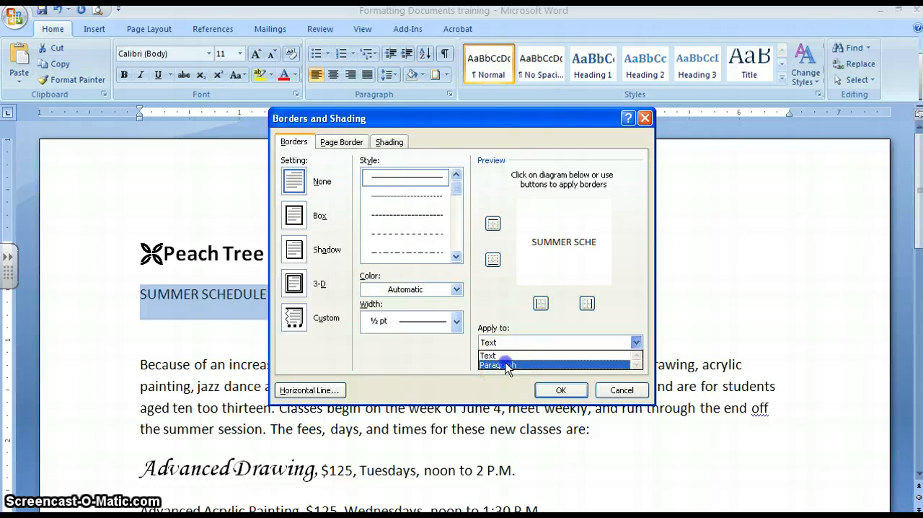
{"action": "left_click", "coordinate": [455, 321]}
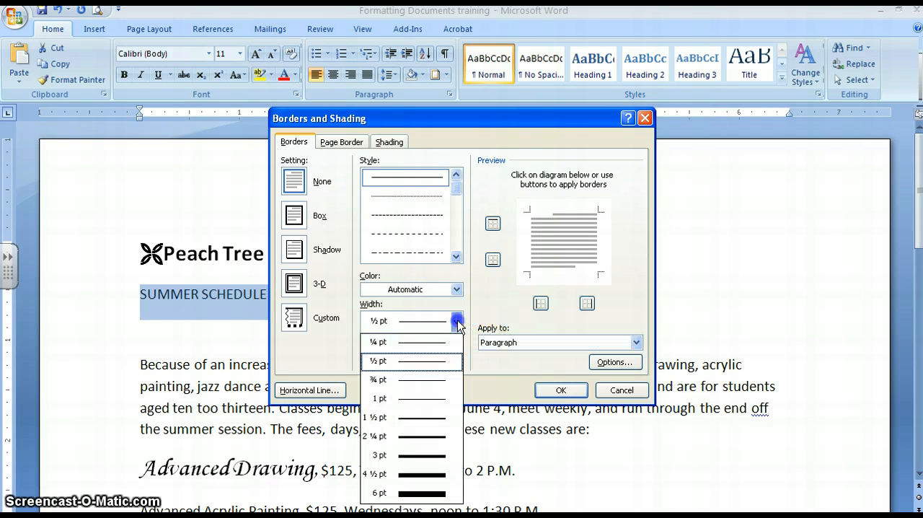
{"action": "left_click", "coordinate": [410, 438]}
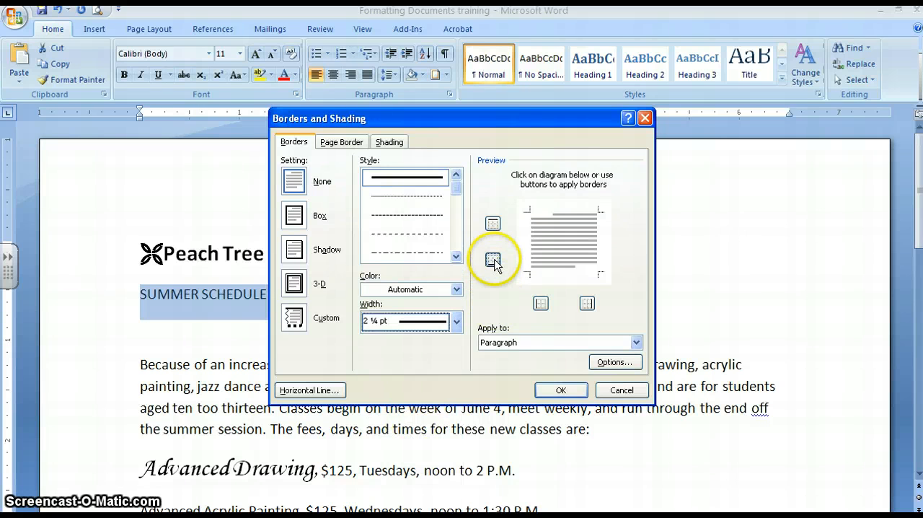
{"action": "left_click", "coordinate": [494, 260]}
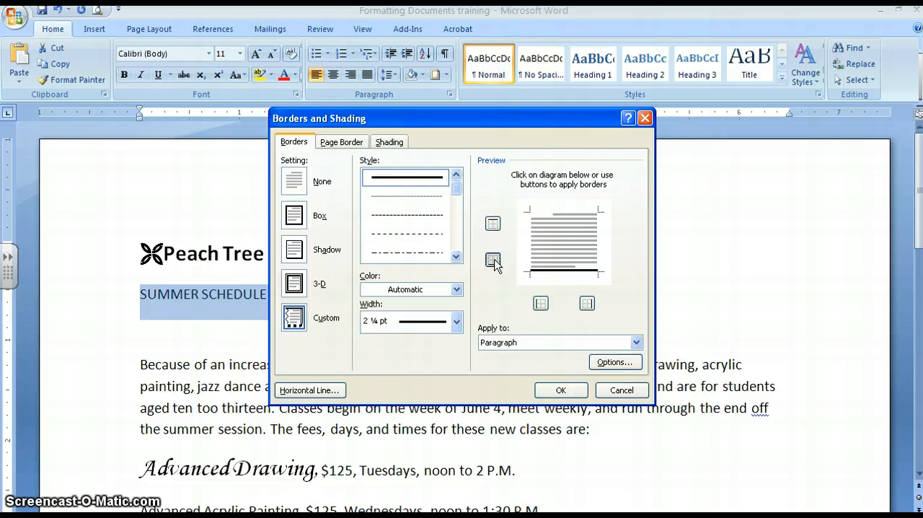
{"action": "left_click", "coordinate": [494, 261]}
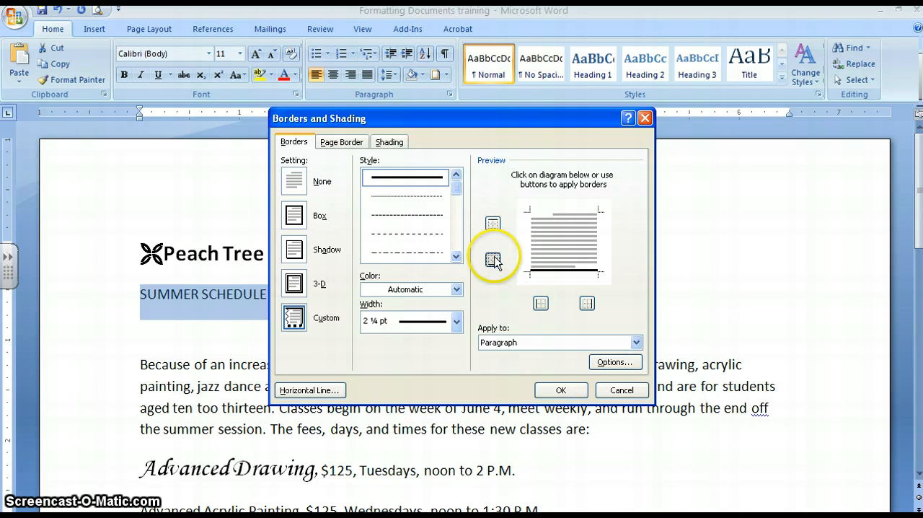
{"action": "left_click", "coordinate": [541, 305]}
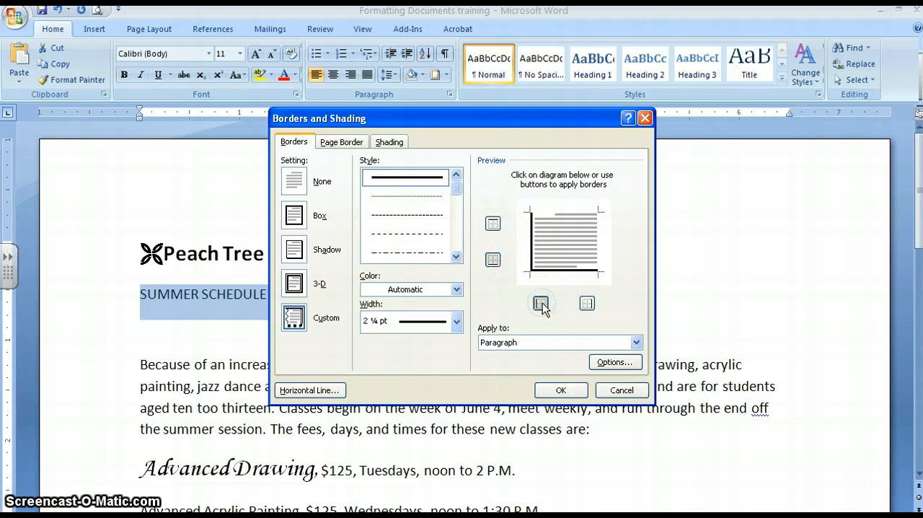
{"action": "left_click", "coordinate": [542, 305]}
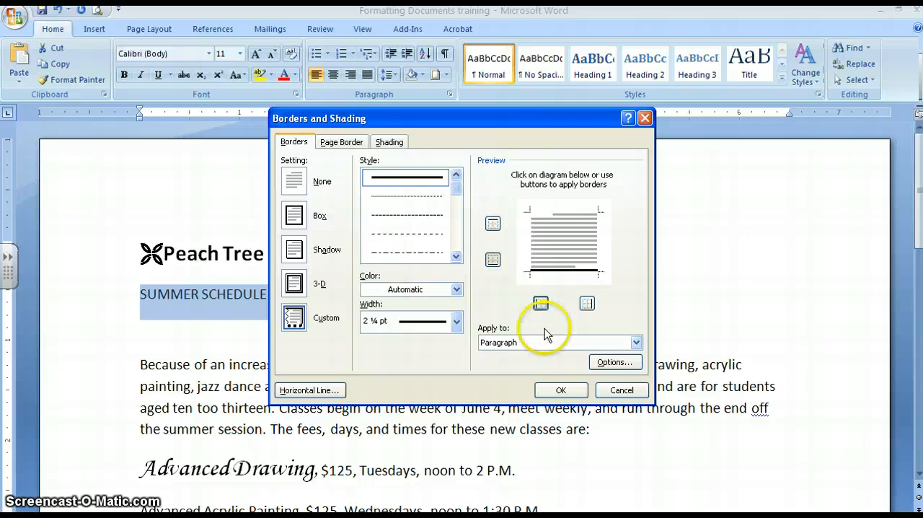
{"action": "left_click", "coordinate": [550, 389]}
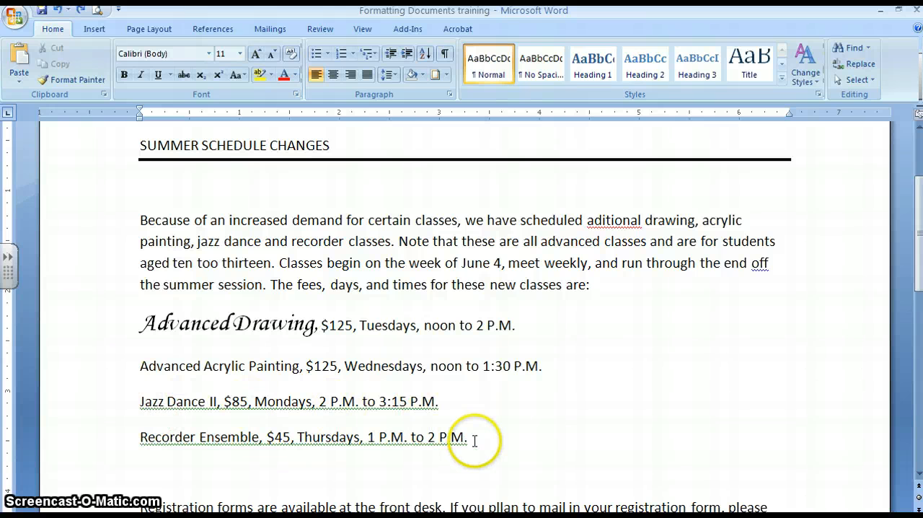
Set a left-aligned tab stop at 3 inches for the four class lines from Advanced Drawing to Recorder Ensemble.
{"action": "mouse_move", "coordinate": [475, 440]}
{"action": "left_mouse_down"}
{"action": "mouse_move", "coordinate": [279, 406]}
{"action": "mouse_move", "coordinate": [151, 323]}
{"action": "left_mouse_up"}
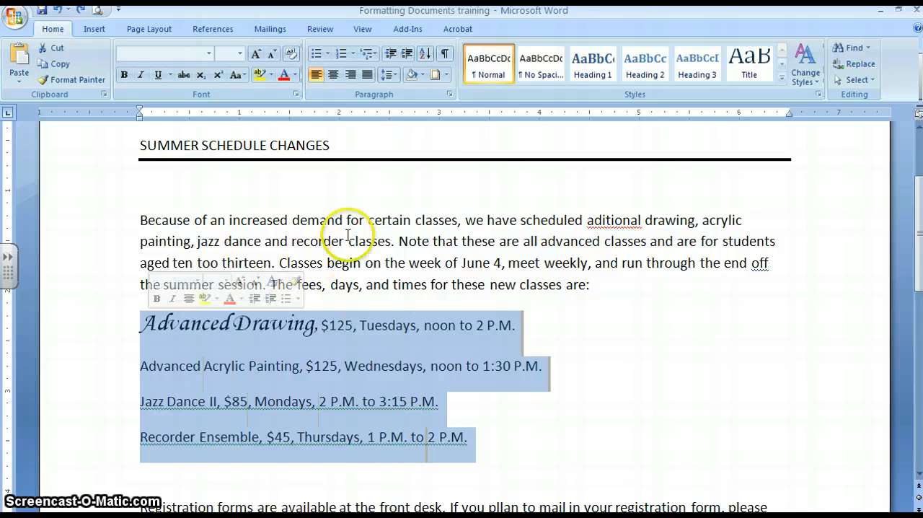
{"action": "left_click", "coordinate": [450, 96]}
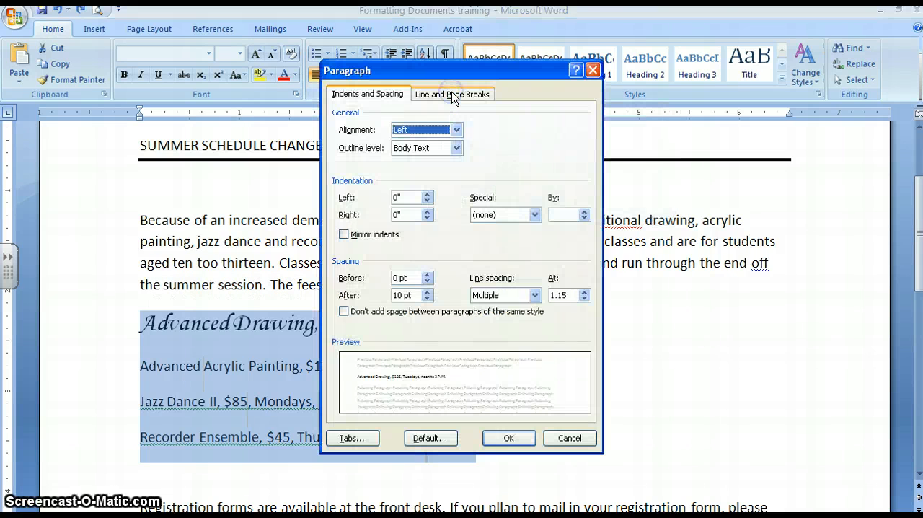
{"action": "left_click", "coordinate": [348, 438]}
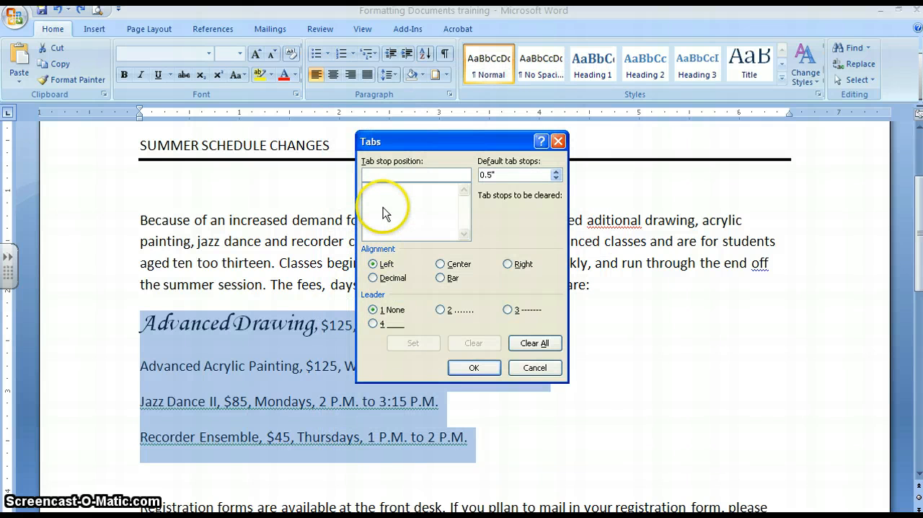
{"action": "type", "text": "3"}
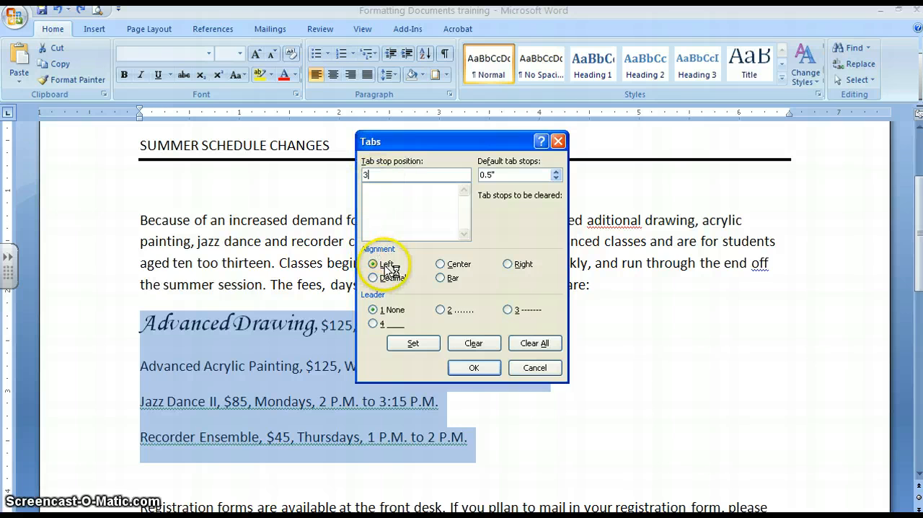
{"action": "left_click", "coordinate": [465, 369]}
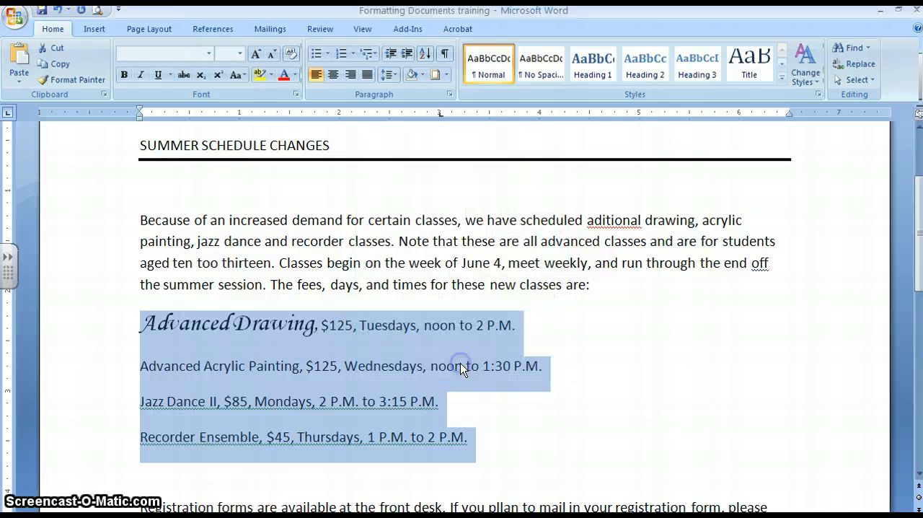
Insert a tab before the price in each of the four class lines and check the tabs with formatting marks briefly shown.
{"action": "left_click", "coordinate": [323, 328]}
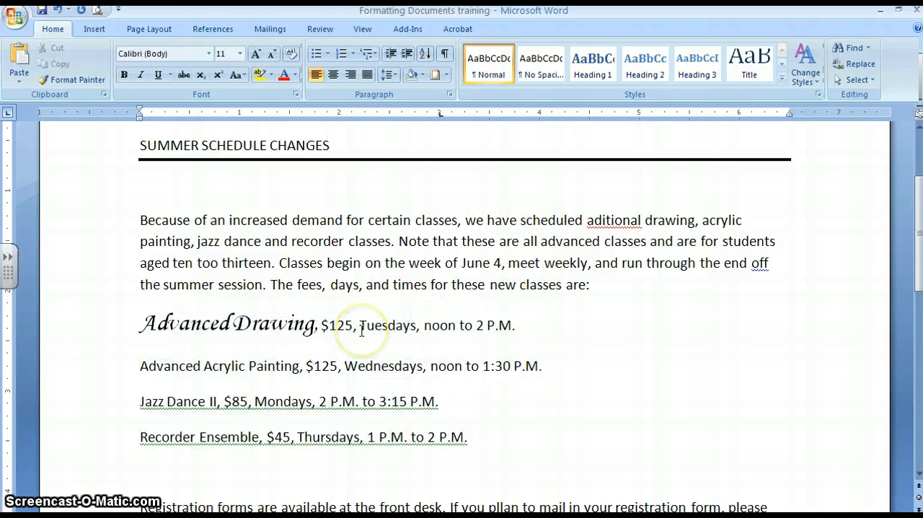
{"action": "key", "text": "Tab"}
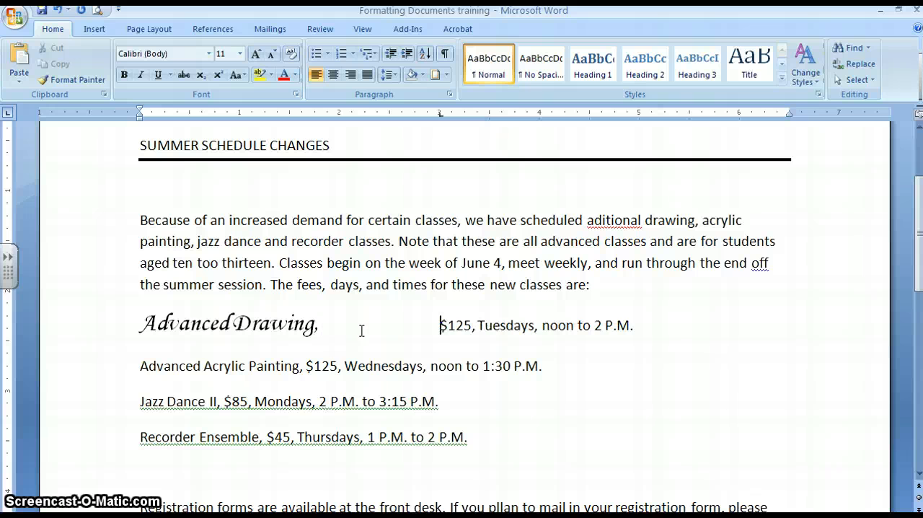
{"action": "left_click", "coordinate": [307, 366]}
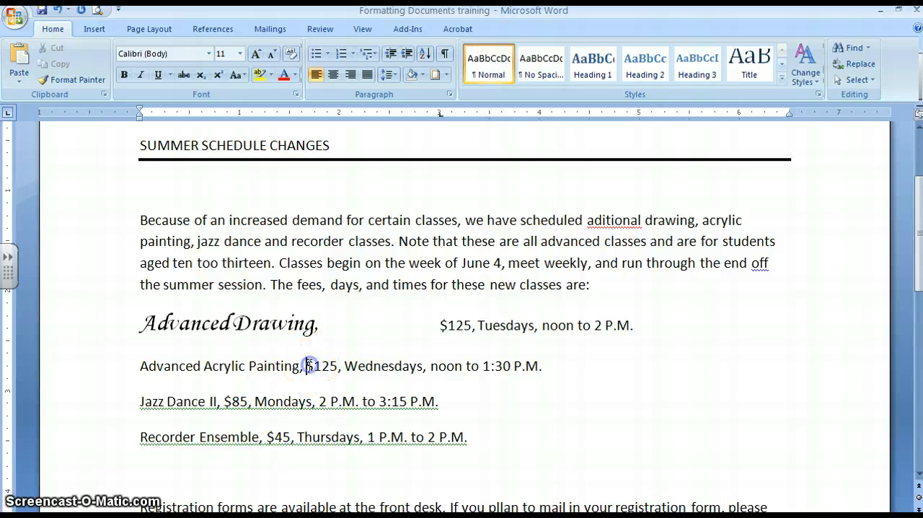
{"action": "key", "text": "Tab"}
{"action": "left_click", "coordinate": [224, 399]}
{"action": "key", "text": "Tab"}
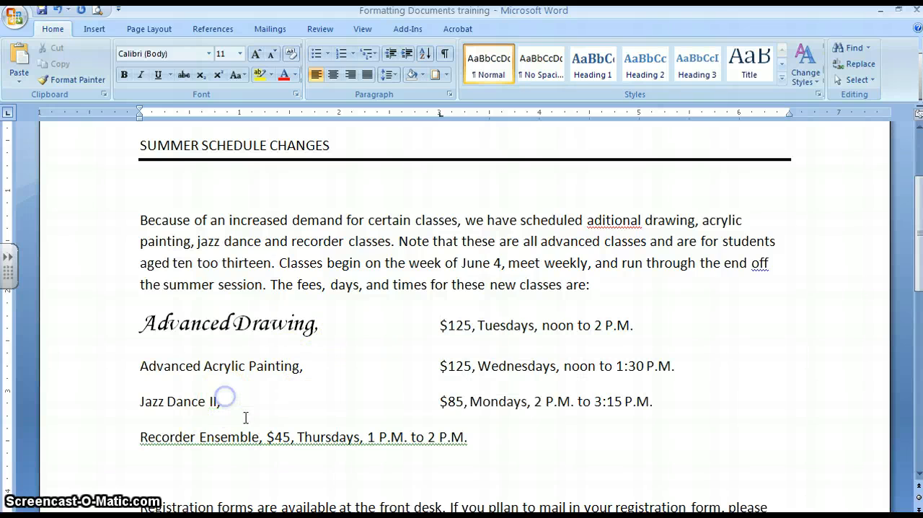
{"action": "left_click", "coordinate": [266, 437]}
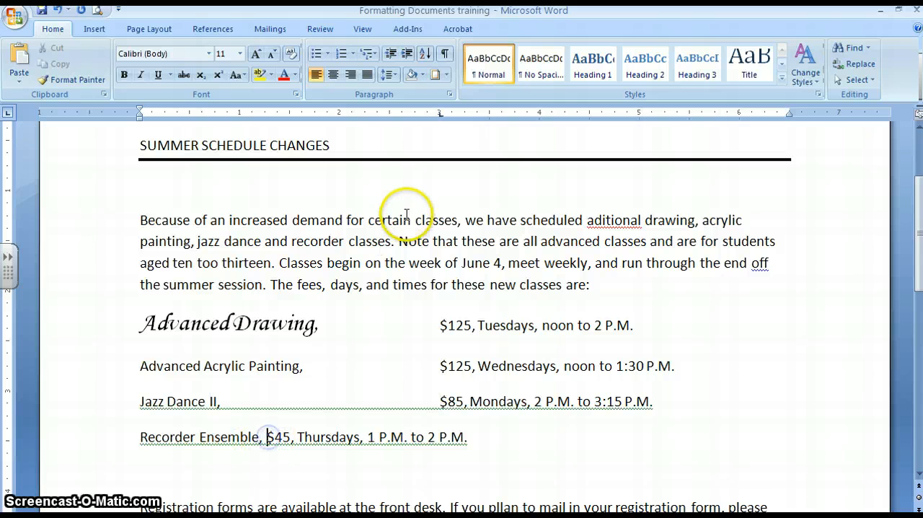
{"action": "key", "text": "Tab"}
{"action": "left_click", "coordinate": [446, 54]}
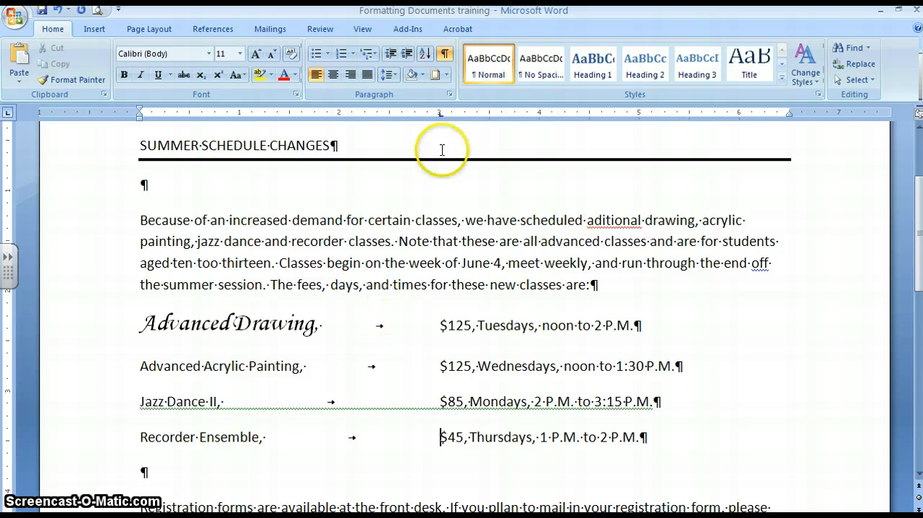
{"action": "left_click", "coordinate": [446, 54]}
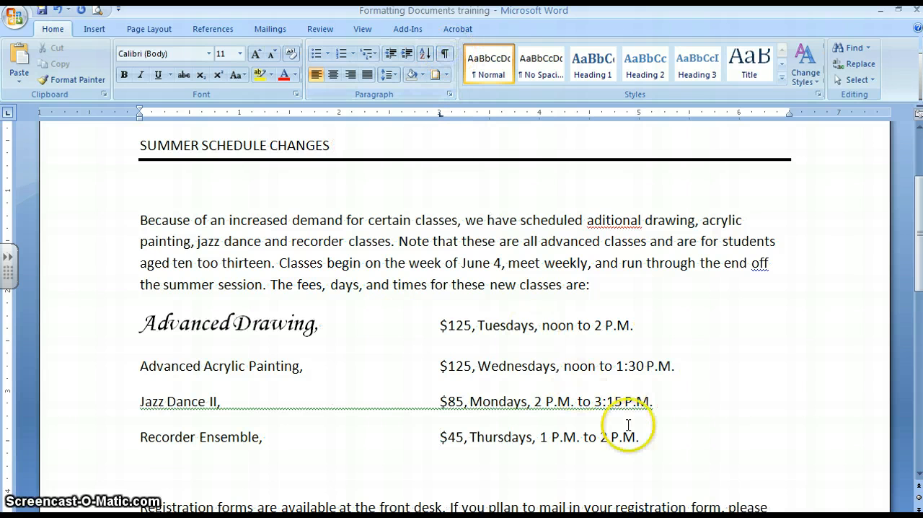
Turn the four class lines from Advanced Drawing to Recorder Ensemble into a 1. 2. 3. numbered list.
{"action": "left_click_drag", "start_coordinate": [642, 435], "coordinate": [436, 436]}
{"action": "mouse_move", "coordinate": [282, 373]}
{"action": "left_mouse_down"}
{"action": "mouse_move", "coordinate": [144, 287]}
{"action": "mouse_move", "coordinate": [143, 330]}
{"action": "left_mouse_up"}
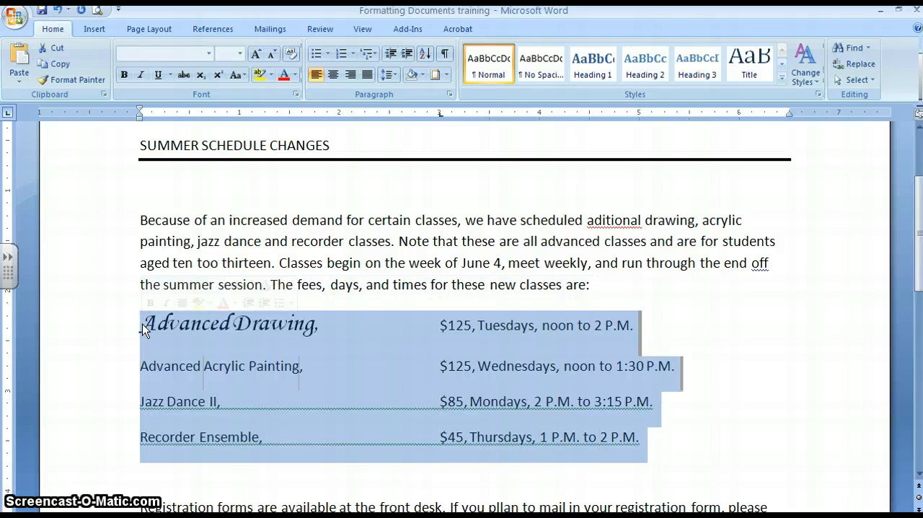
{"action": "left_click", "coordinate": [353, 56]}
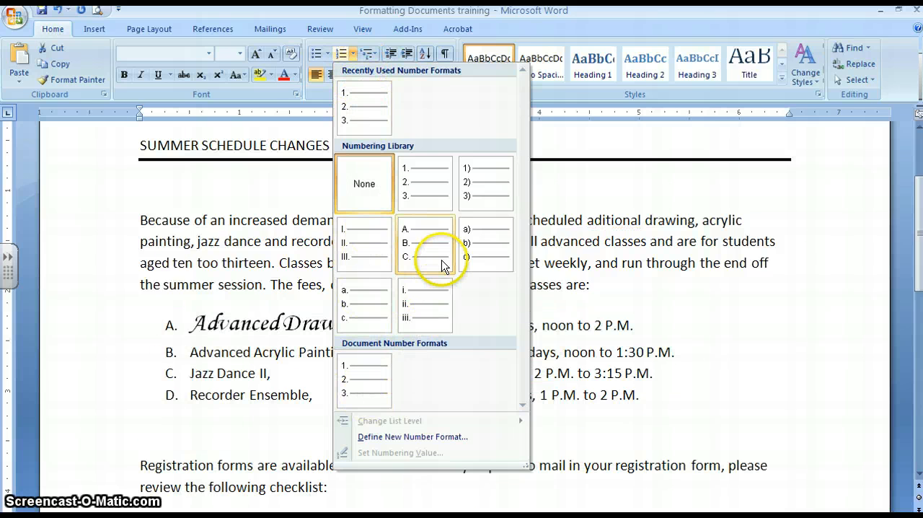
{"action": "left_click", "coordinate": [368, 119]}
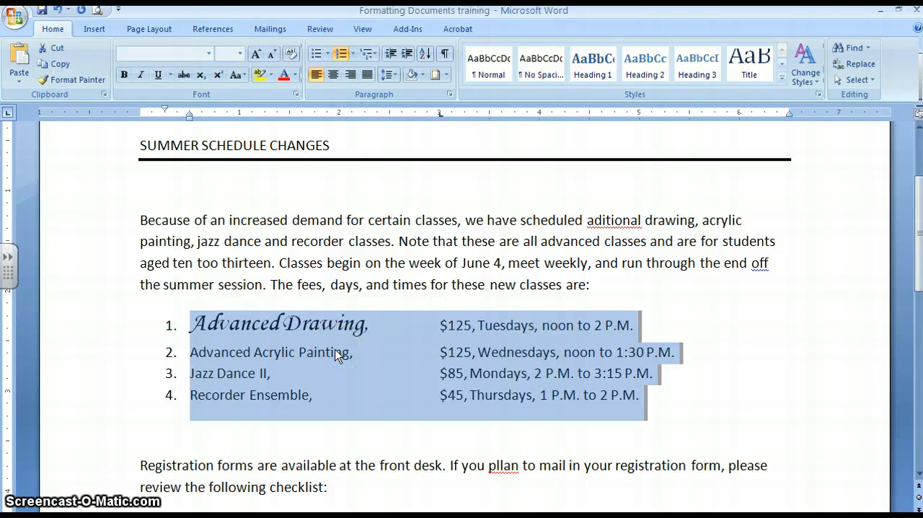
{"action": "left_click", "coordinate": [244, 352]}
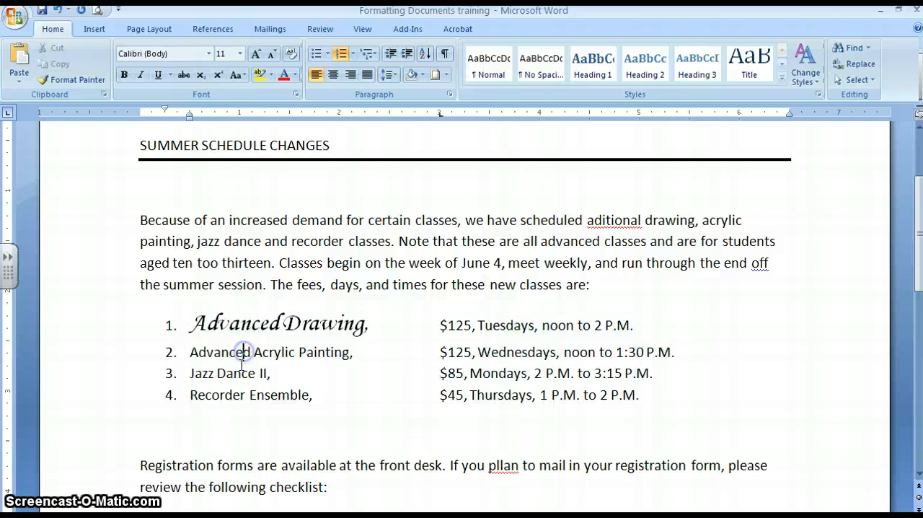
Copy the formatting of "Advanced Drawing," with Format Painter onto the names Advanced Acrylic Painting, Jazz Dance II and Recorder Ensemble.
{"action": "left_click", "coordinate": [222, 322]}
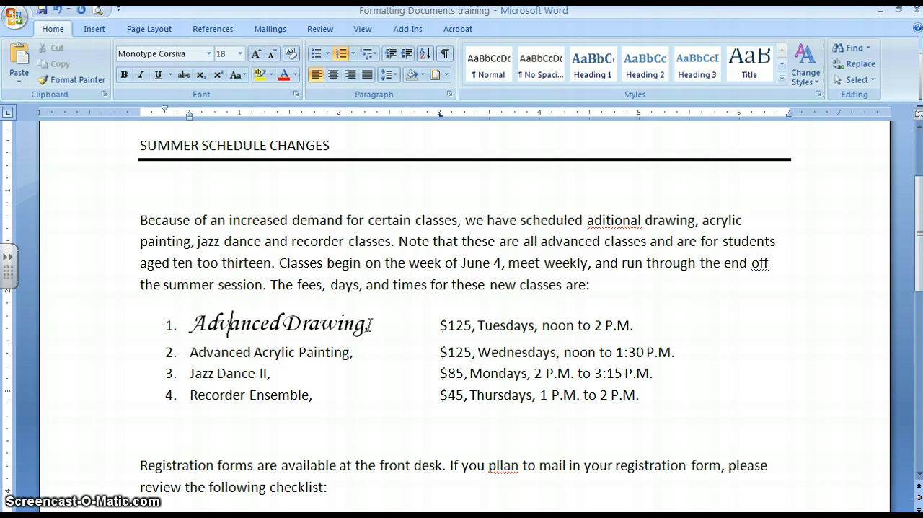
{"action": "left_click_drag", "start_coordinate": [368, 326], "coordinate": [247, 326]}
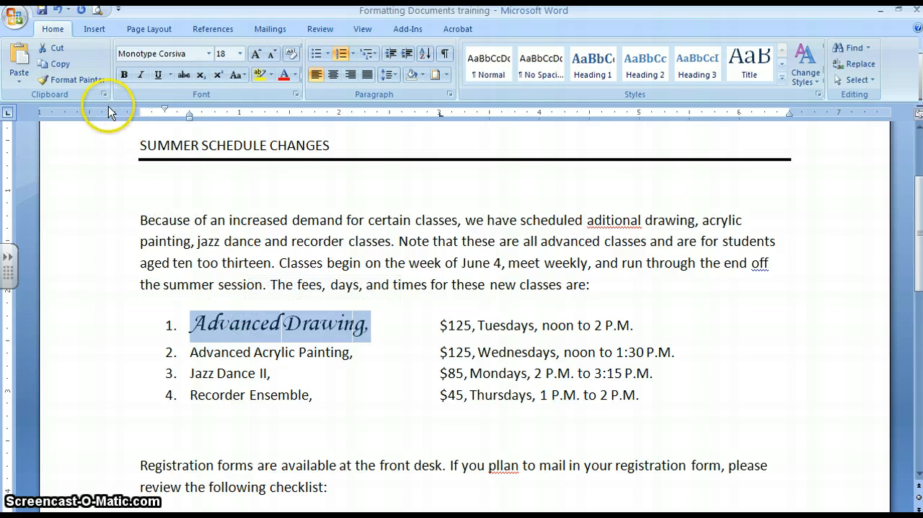
{"action": "left_click", "coordinate": [82, 80]}
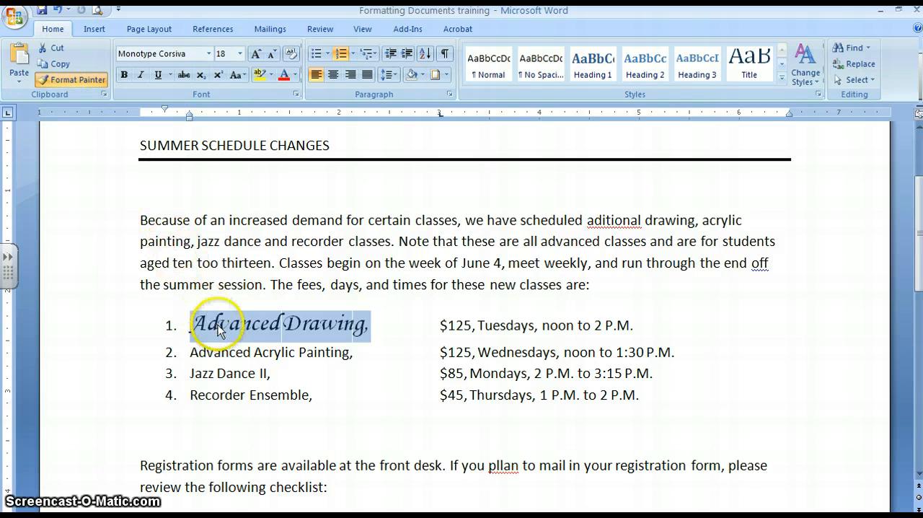
{"action": "left_click_drag", "start_coordinate": [357, 352], "coordinate": [192, 353]}
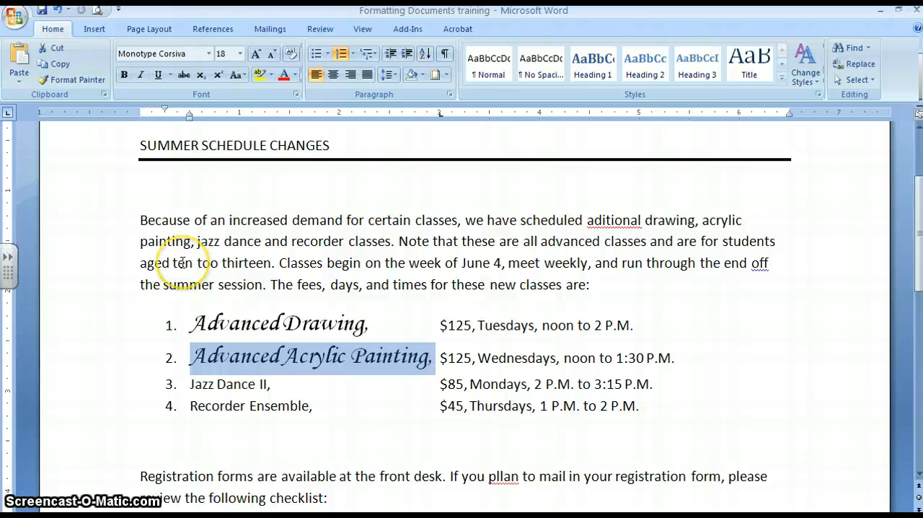
{"action": "left_click", "coordinate": [82, 83]}
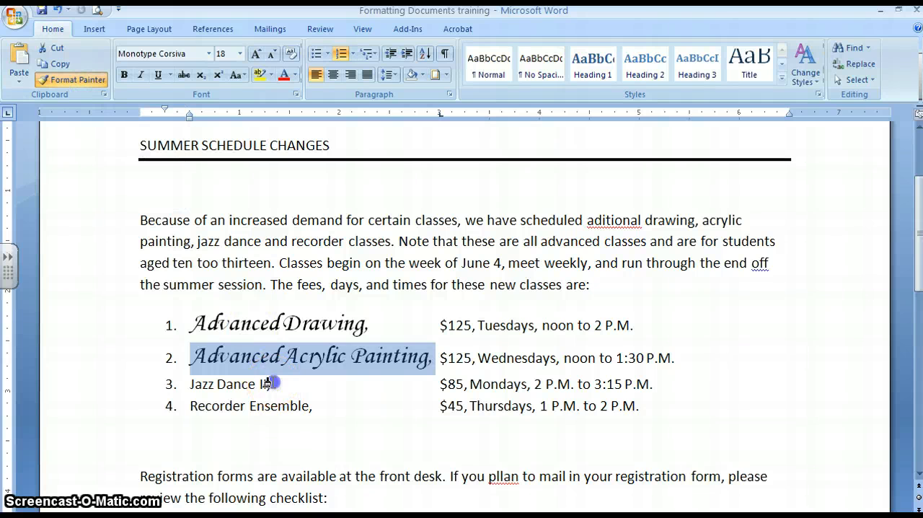
{"action": "mouse_move", "coordinate": [273, 386]}
{"action": "left_mouse_down"}
{"action": "mouse_move", "coordinate": [196, 382]}
{"action": "mouse_move", "coordinate": [199, 389]}
{"action": "left_mouse_up"}
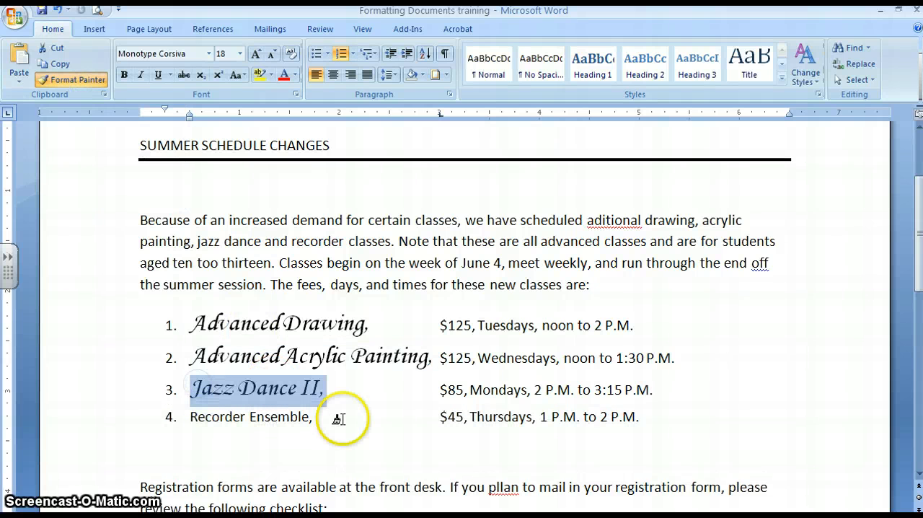
{"action": "left_click_drag", "start_coordinate": [312, 417], "coordinate": [198, 421]}
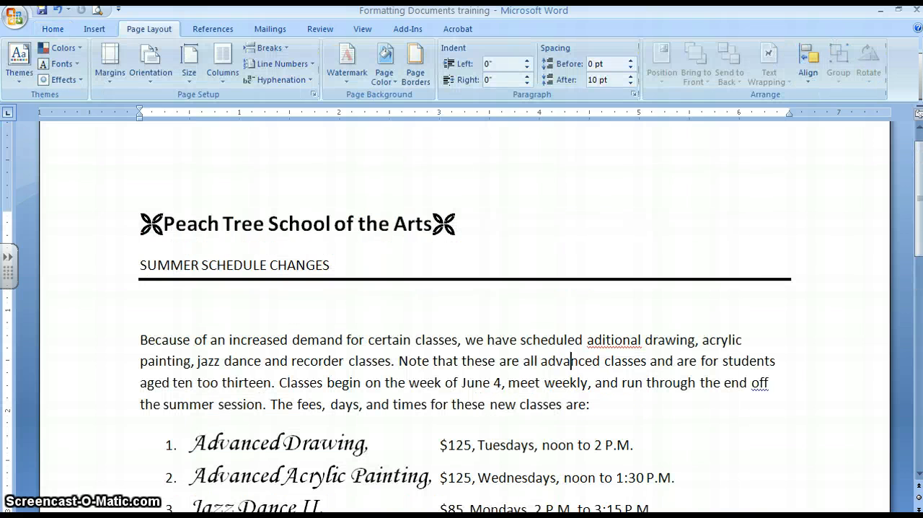
Lay out the introductory paragraph starting "Because of an increased demand" in two columns.
{"action": "left_click", "coordinate": [141, 340]}
{"action": "left_click_drag", "start_coordinate": [141, 340], "coordinate": [591, 412]}
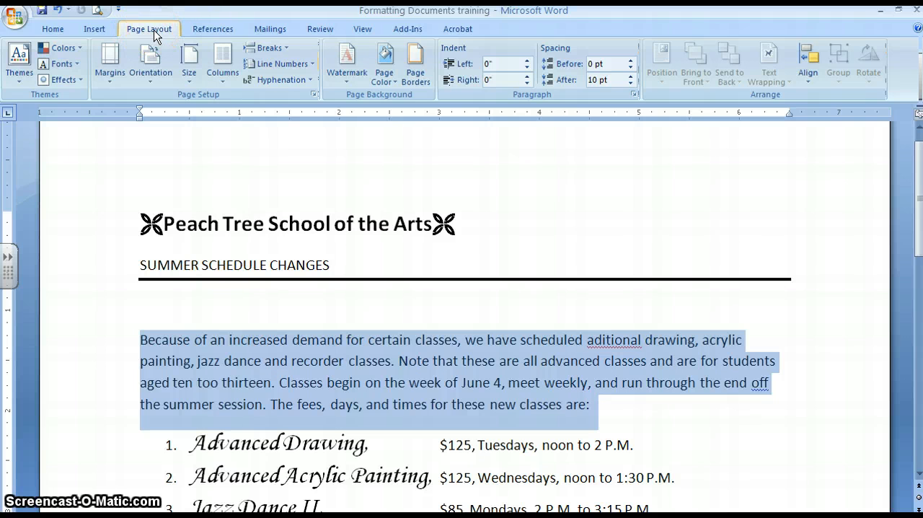
{"action": "left_click", "coordinate": [219, 85]}
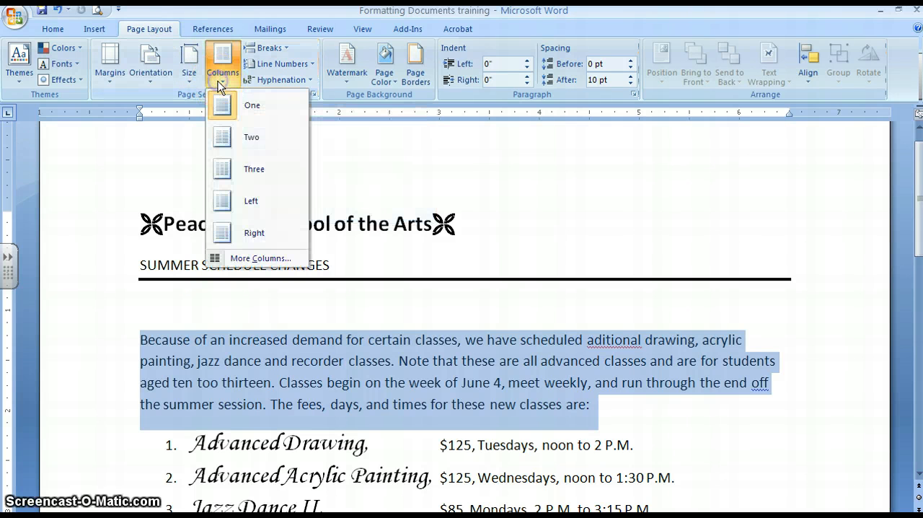
{"action": "left_click", "coordinate": [241, 136]}
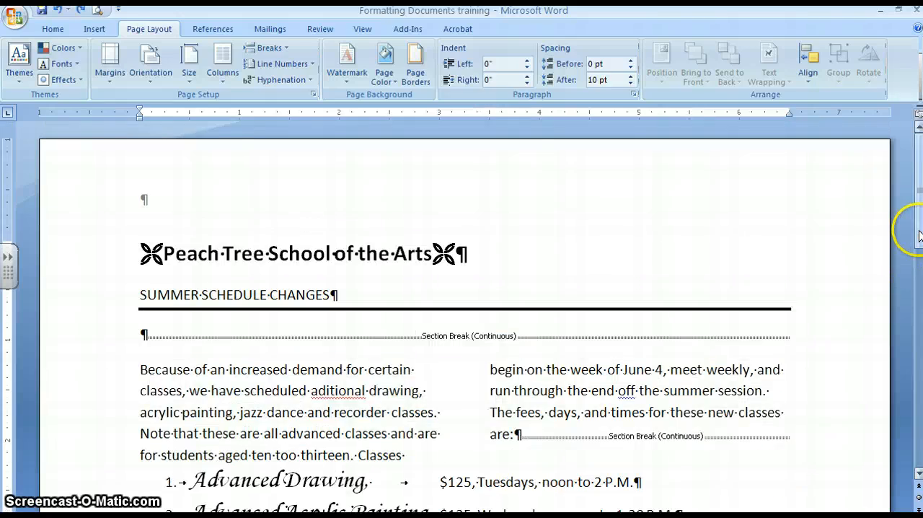
Bullet the four checklist lines from "Include a check for the class fee" with a new box bullet, Symbol font character 240, left-aligned.
{"action": "left_click", "coordinate": [915, 368]}
{"action": "left_click_drag", "start_coordinate": [914, 362], "coordinate": [914, 373]}
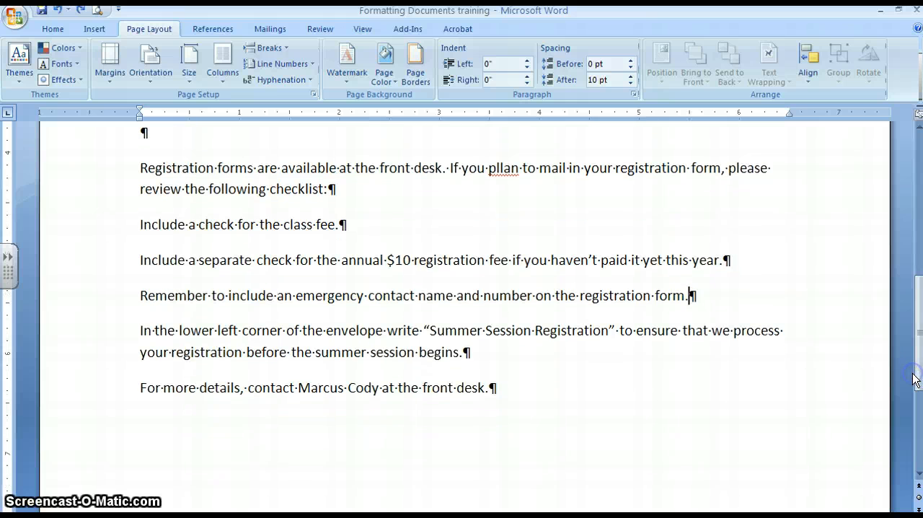
{"action": "left_click", "coordinate": [140, 224]}
{"action": "left_click_drag", "start_coordinate": [140, 224], "coordinate": [463, 347]}
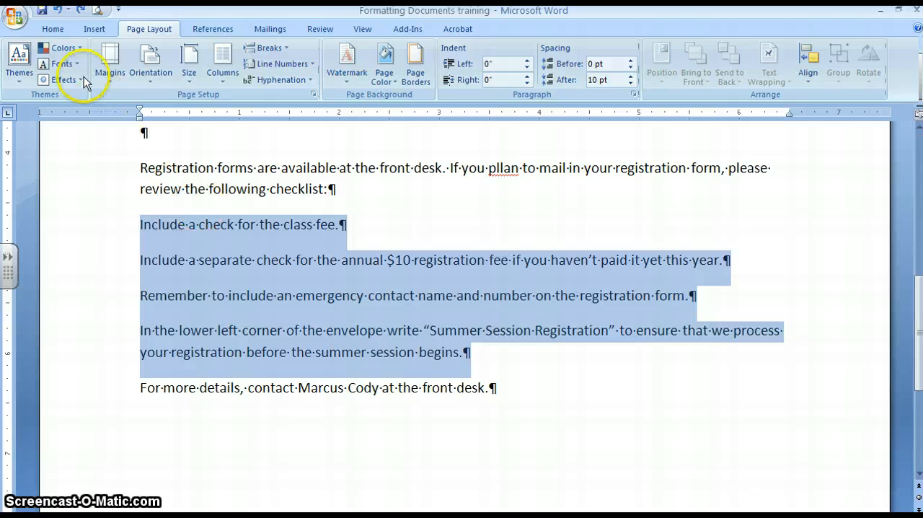
{"action": "left_click", "coordinate": [53, 29]}
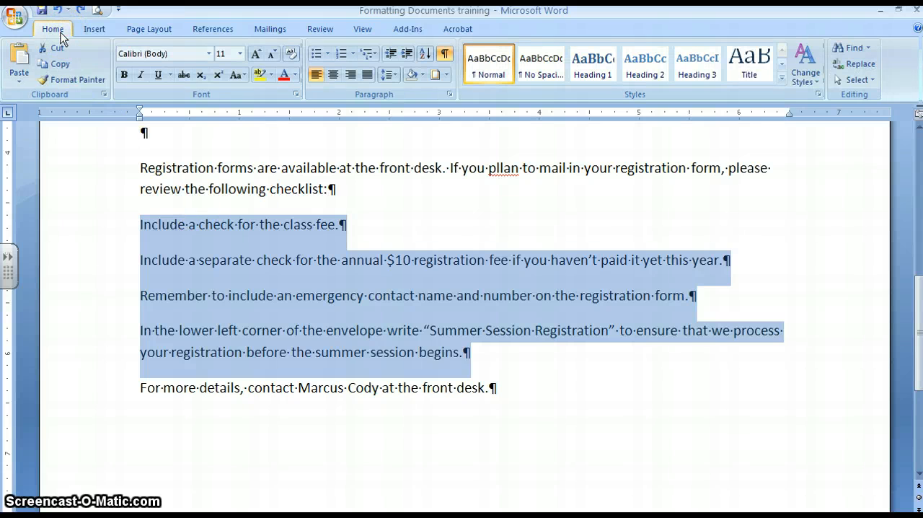
{"action": "left_click", "coordinate": [328, 54]}
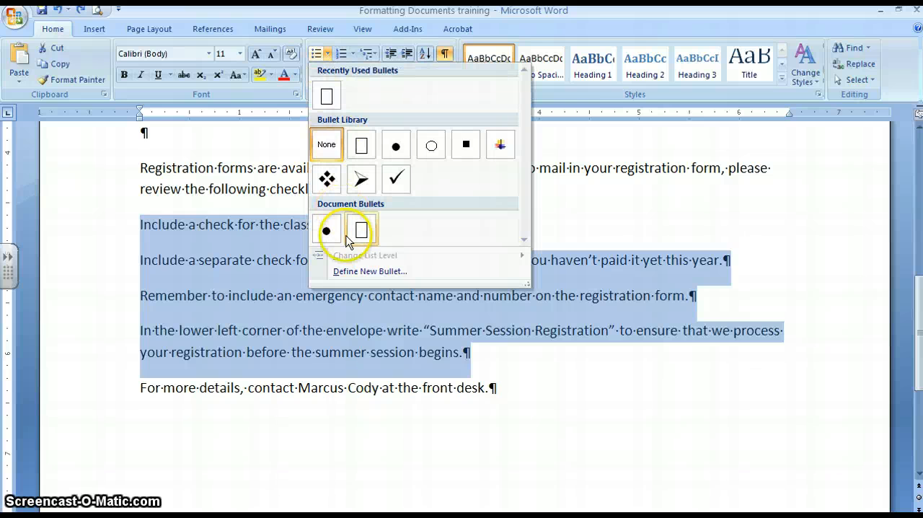
{"action": "left_click", "coordinate": [353, 273]}
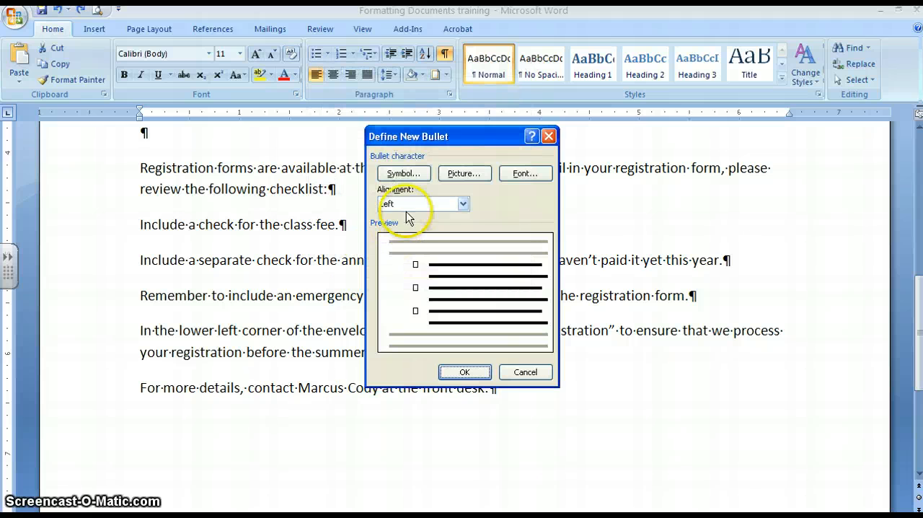
{"action": "left_click", "coordinate": [404, 174]}
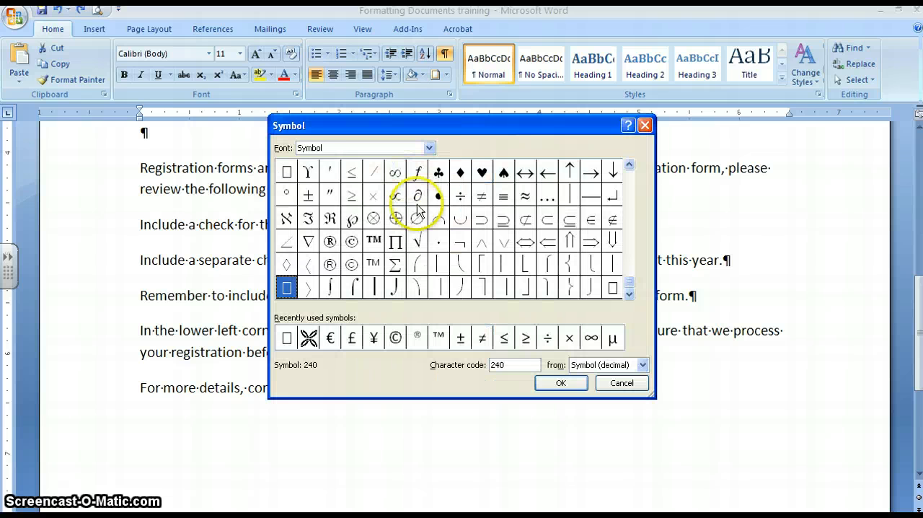
{"action": "left_click", "coordinate": [429, 148]}
{"action": "left_click", "coordinate": [350, 216]}
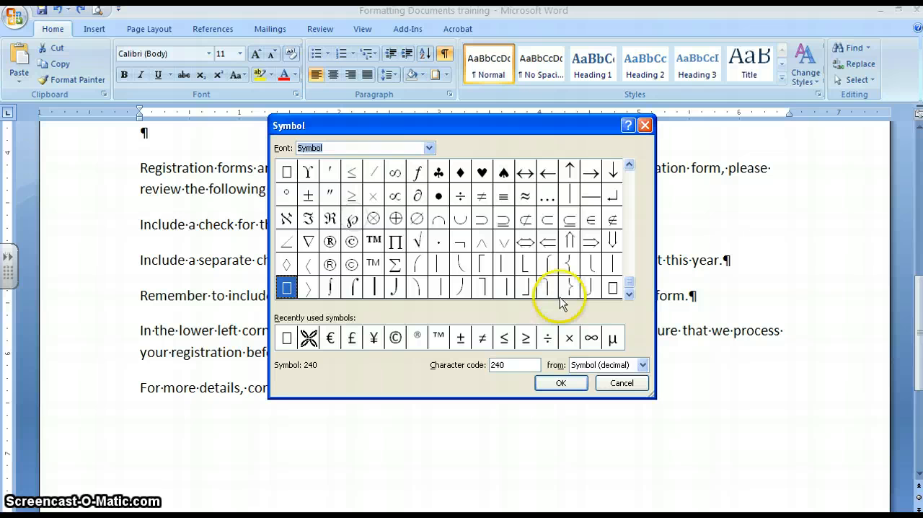
{"action": "left_click", "coordinate": [629, 285]}
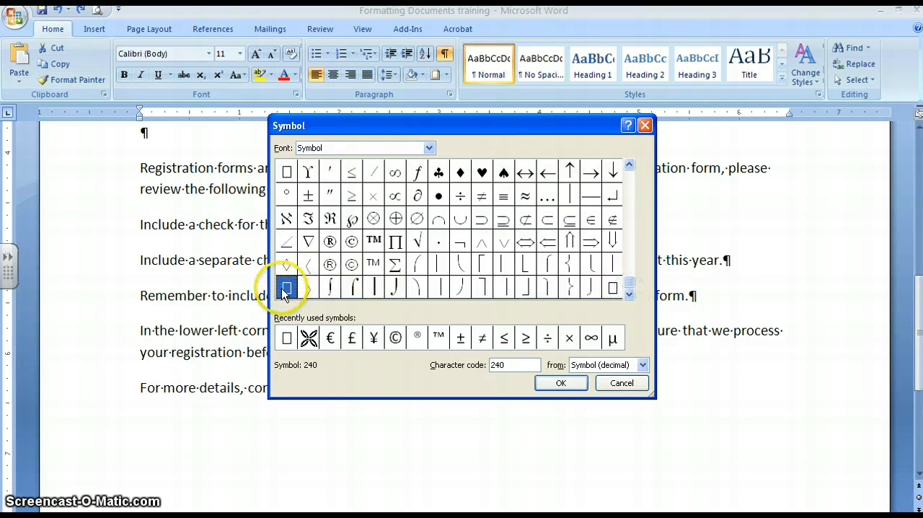
{"action": "double_click", "coordinate": [287, 289]}
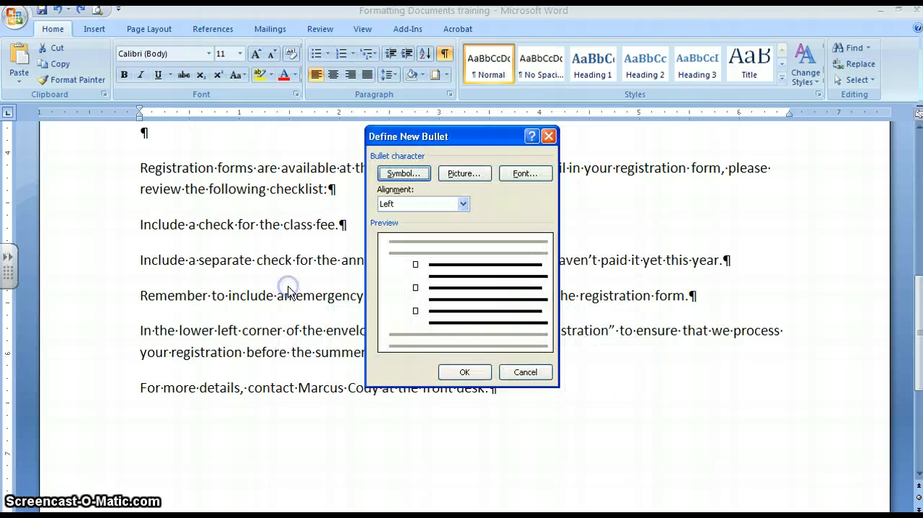
{"action": "left_click", "coordinate": [463, 371]}
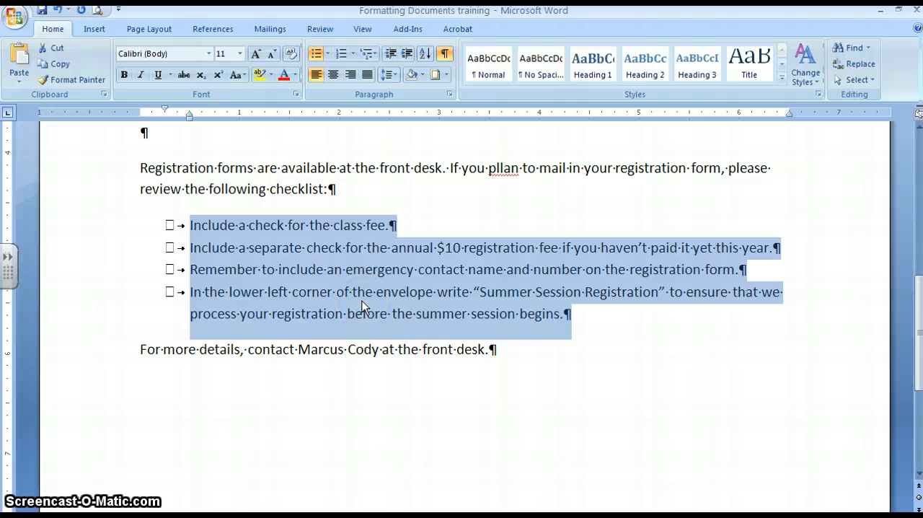
{"action": "left_click", "coordinate": [486, 351]}
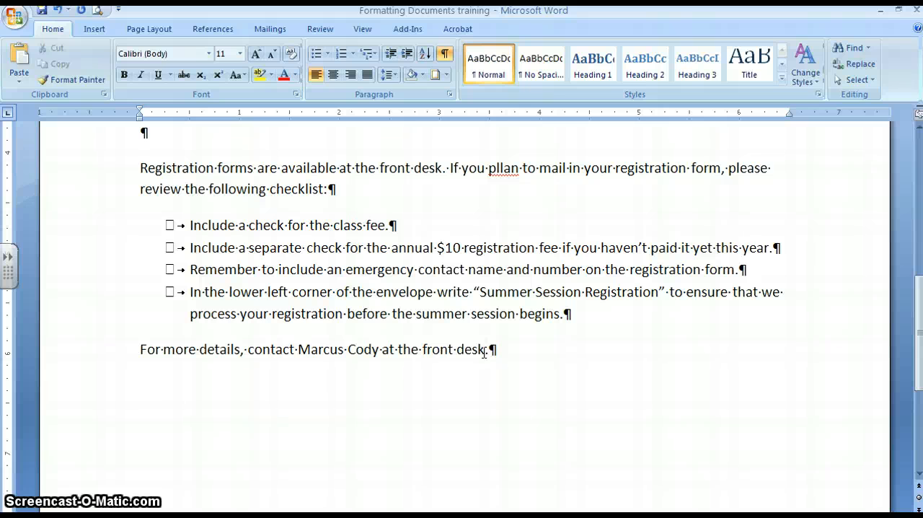
{"action": "type", "text": "or"}
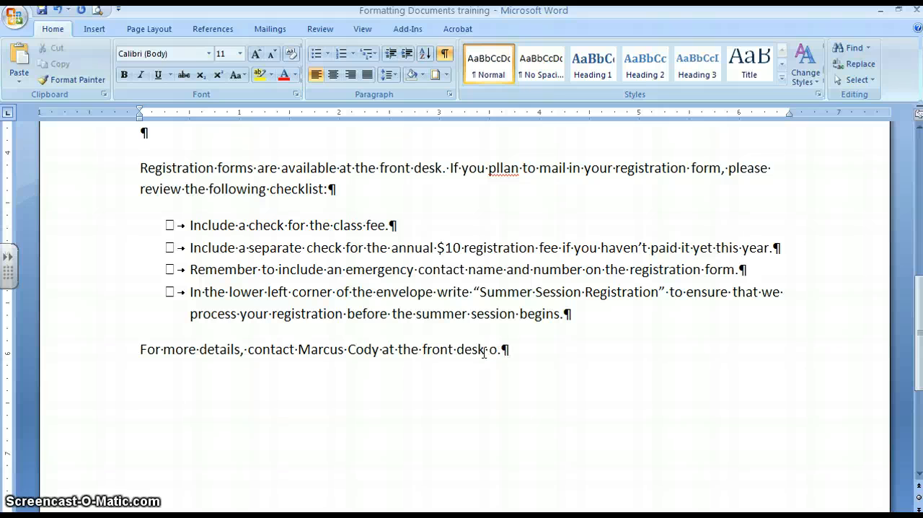
{"action": "type", "text": " http:"}
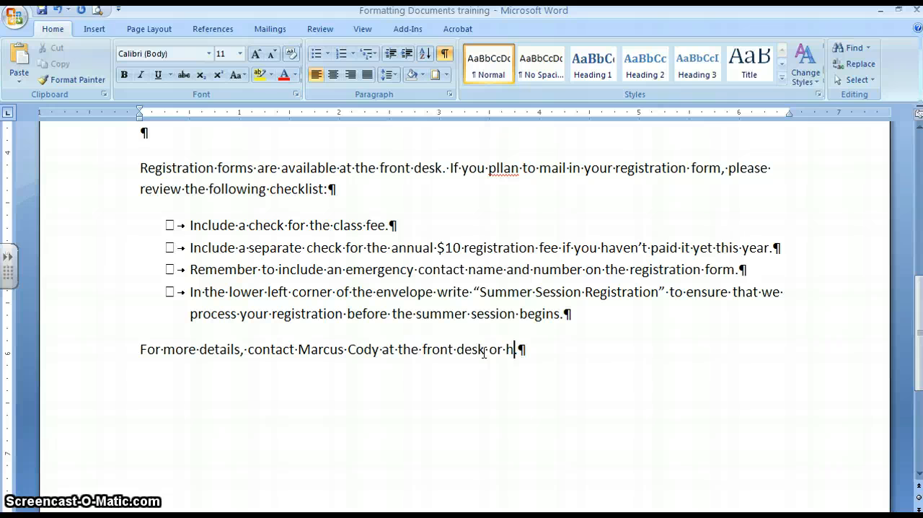
{"action": "type", "text": "/"}
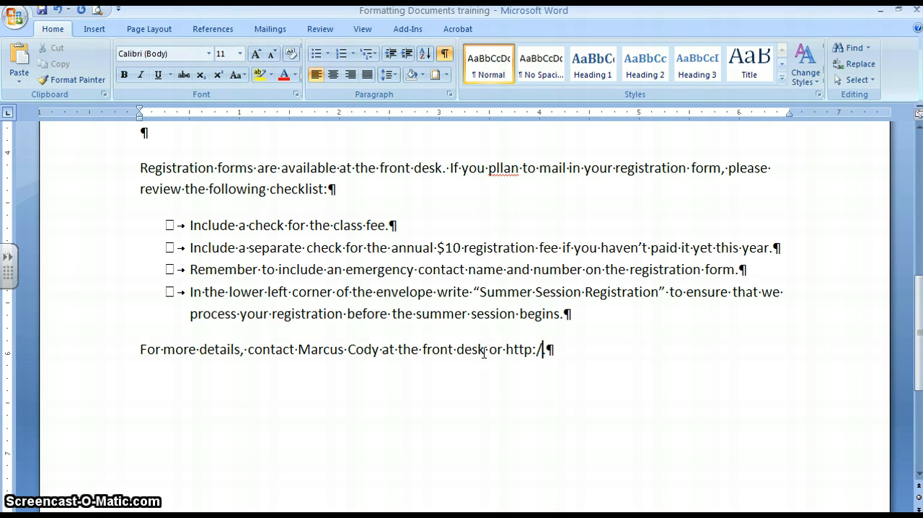
{"action": "type", "text": "/www."}
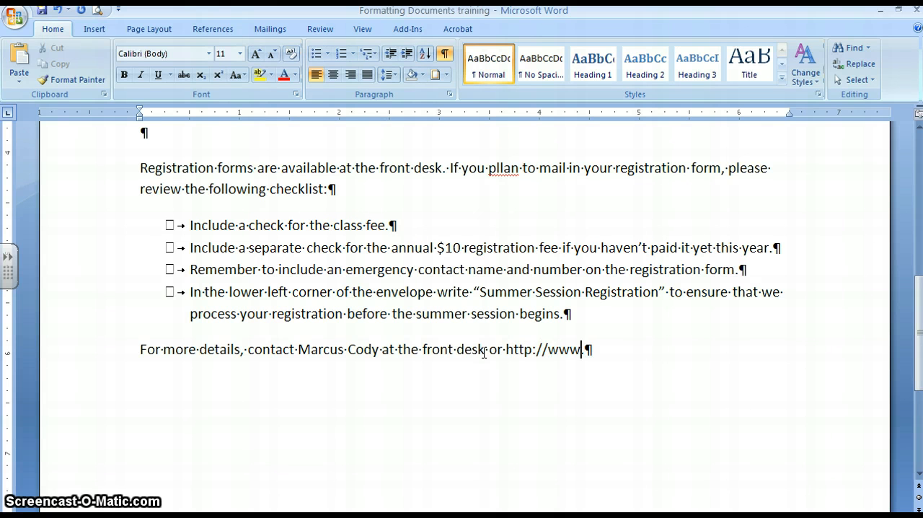
{"action": "type", "text": "peachtree"}
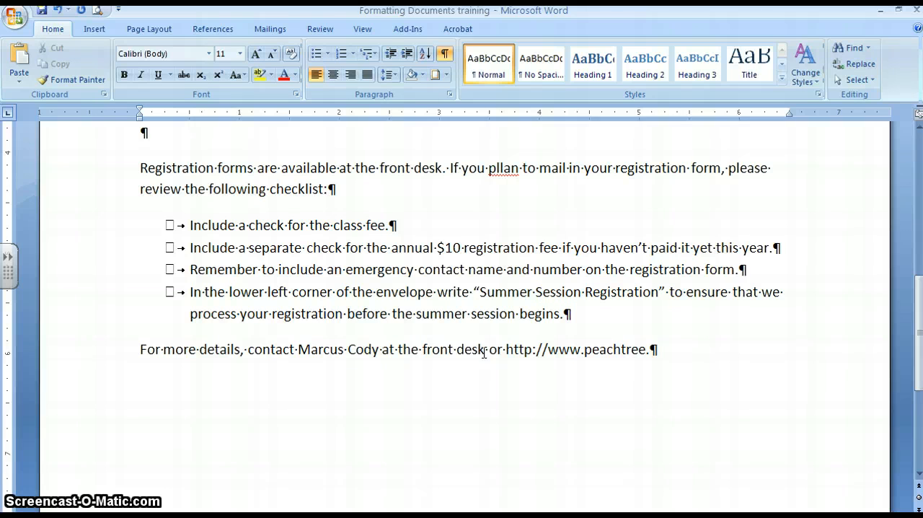
{"action": "type", "text": "school.com"}
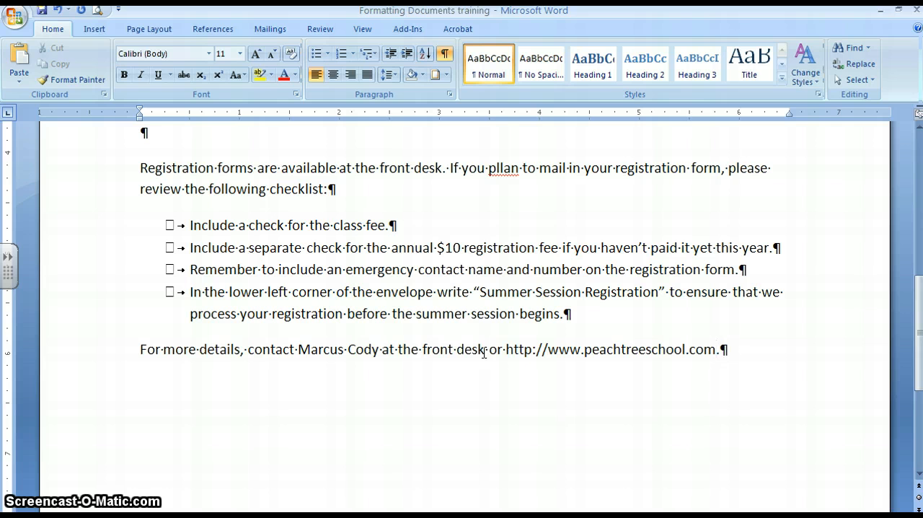
{"action": "left_click", "coordinate": [329, 454]}
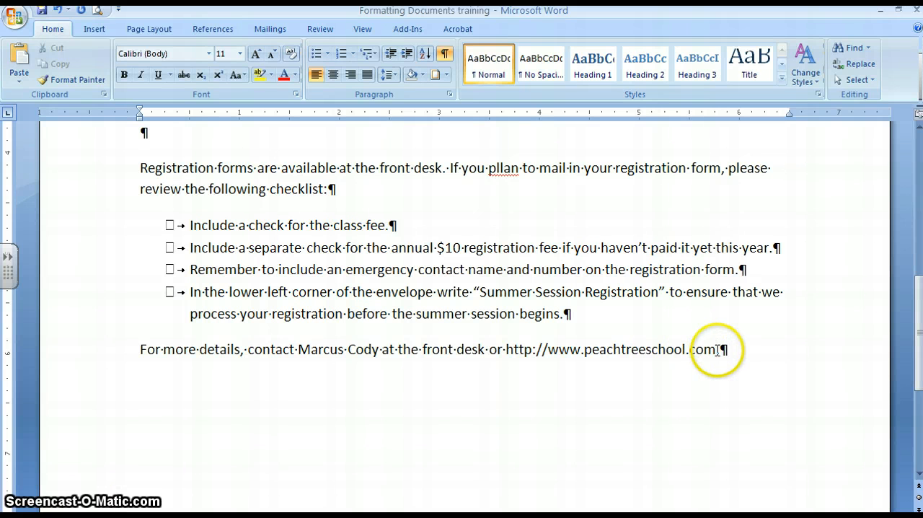
{"action": "left_click_drag", "start_coordinate": [716, 349], "coordinate": [507, 349]}
{"action": "right_click", "coordinate": [528, 352]}
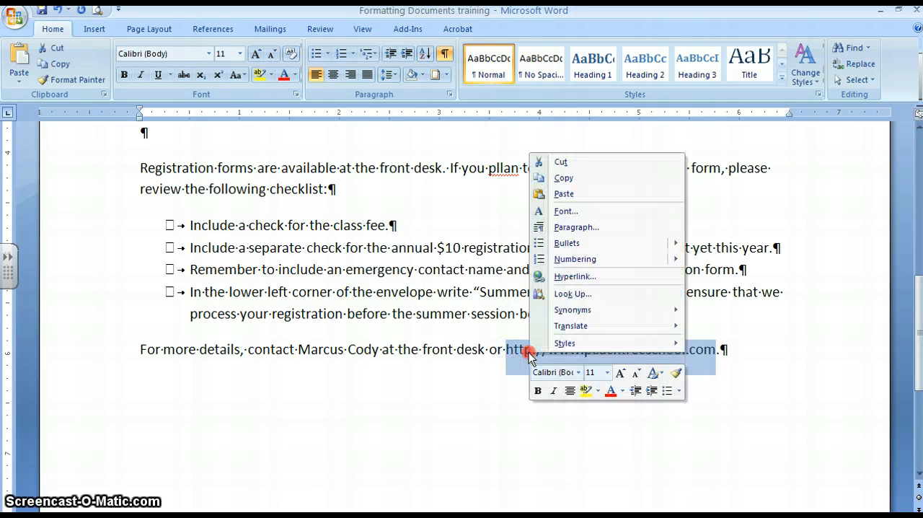
{"action": "left_click", "coordinate": [564, 277]}
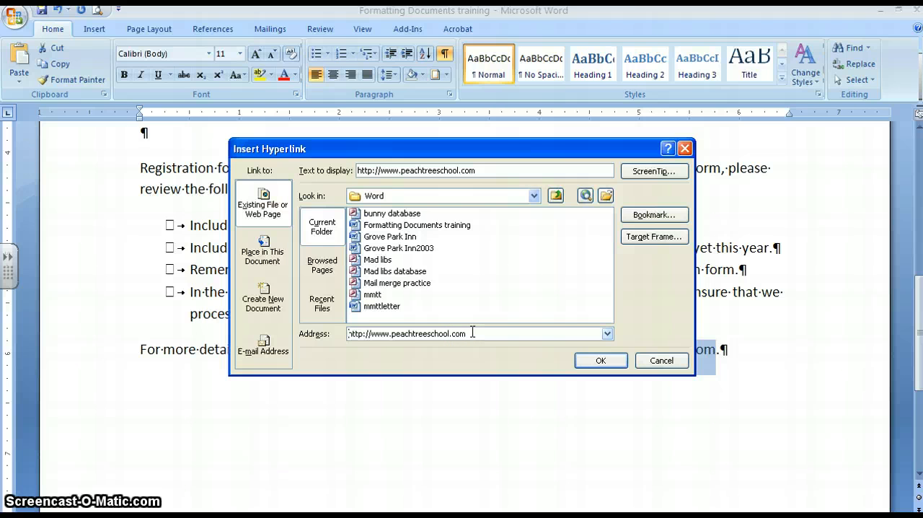
{"action": "left_click", "coordinate": [587, 362]}
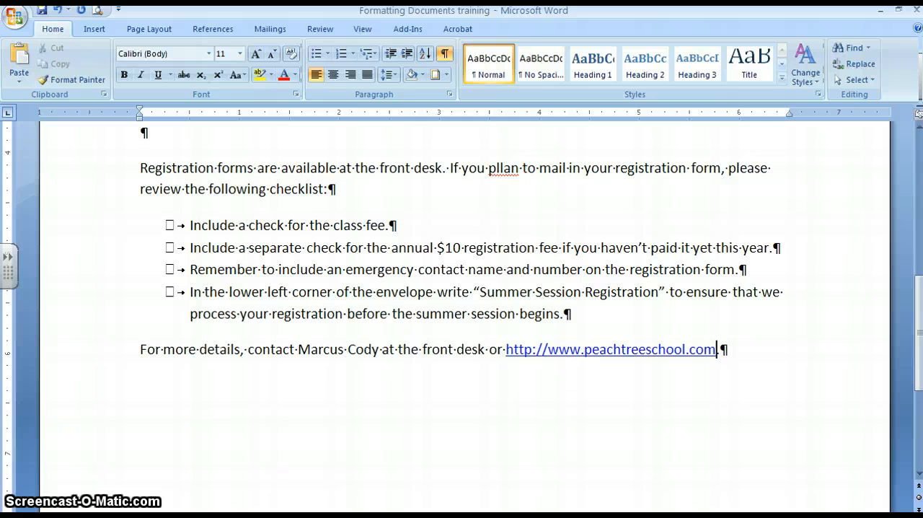
Check spelling and grammar from the document's start, accepting "additional", "of" and "plan" and ignoring "FirstLastName" once in the footer.
{"action": "key", "text": "ctrl+Home"}
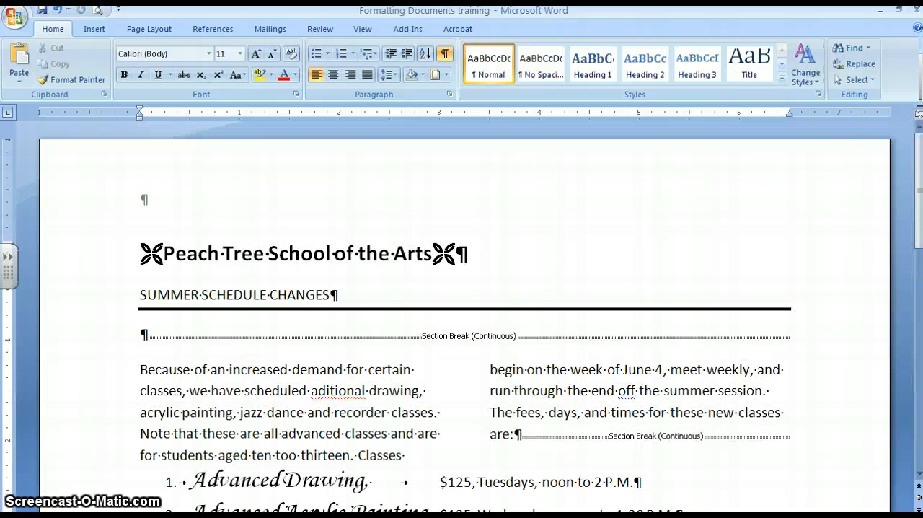
{"action": "left_click", "coordinate": [321, 32]}
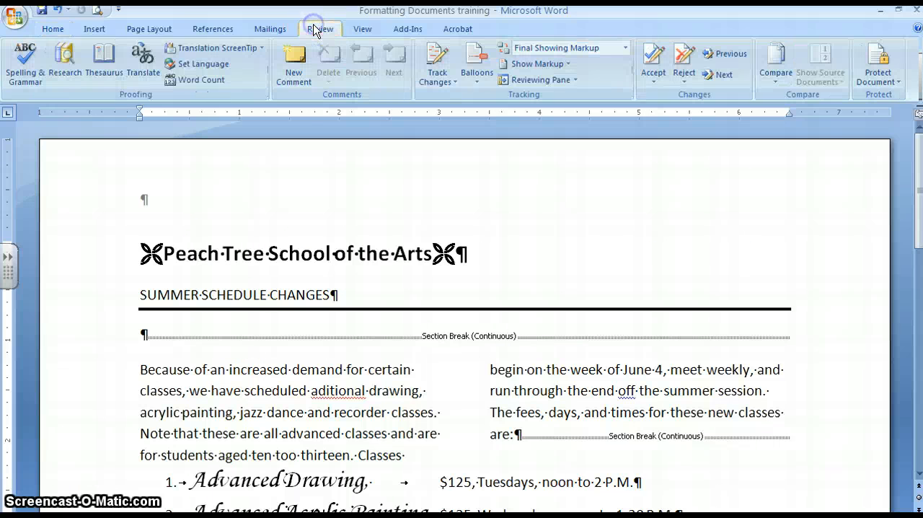
{"action": "left_click", "coordinate": [24, 71]}
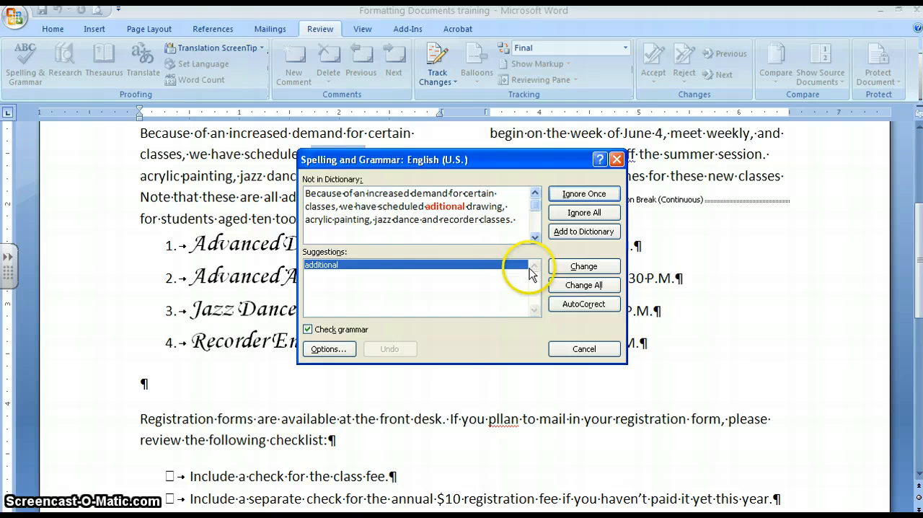
{"action": "left_click", "coordinate": [581, 267]}
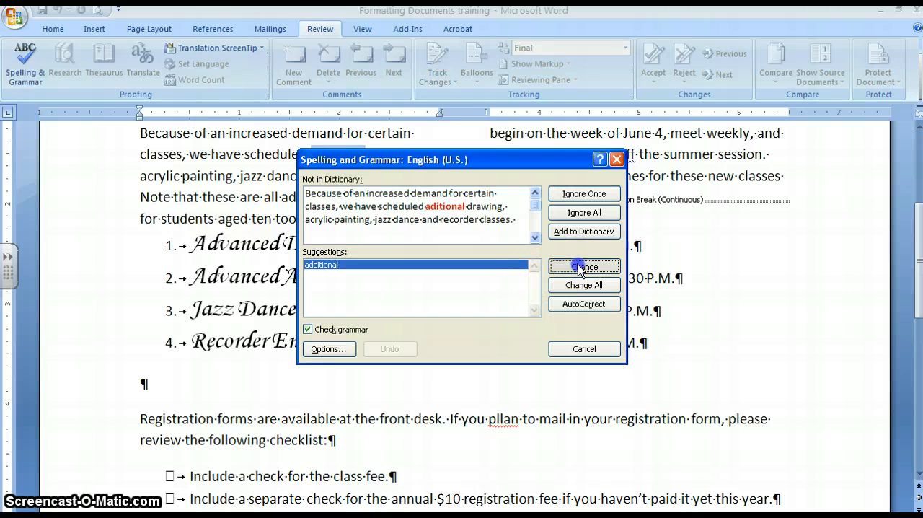
{"action": "left_click", "coordinate": [580, 268]}
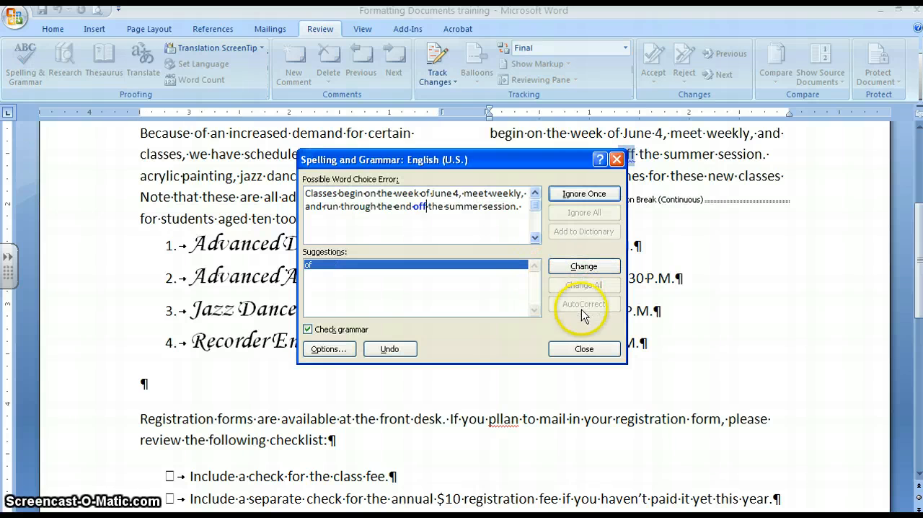
{"action": "left_click", "coordinate": [580, 266]}
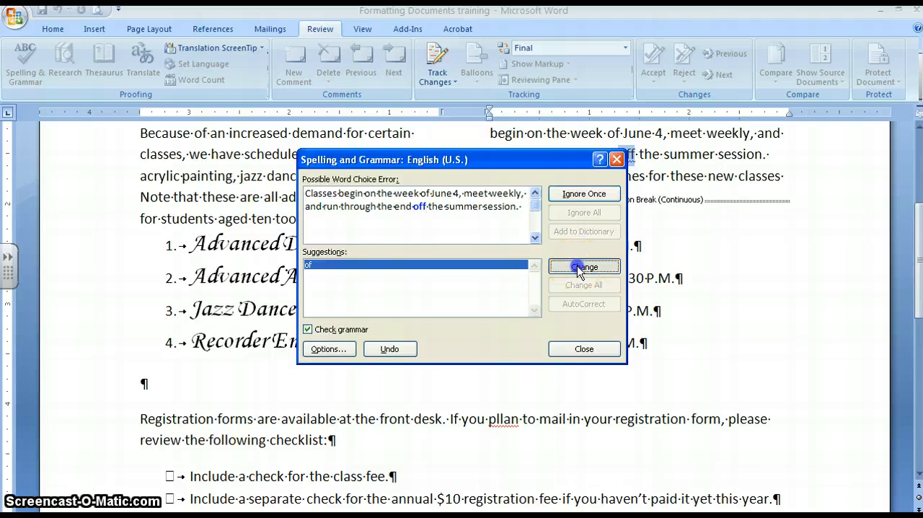
{"action": "left_click", "coordinate": [581, 267]}
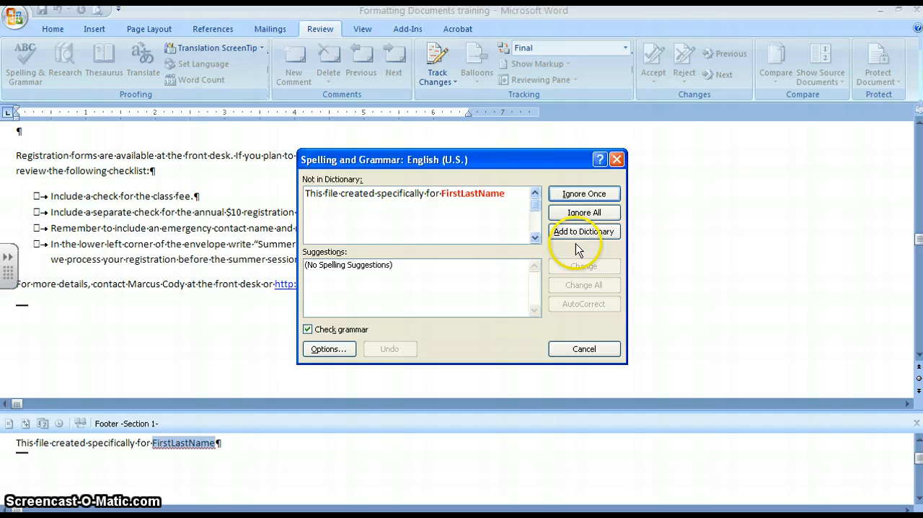
{"action": "left_click", "coordinate": [577, 193]}
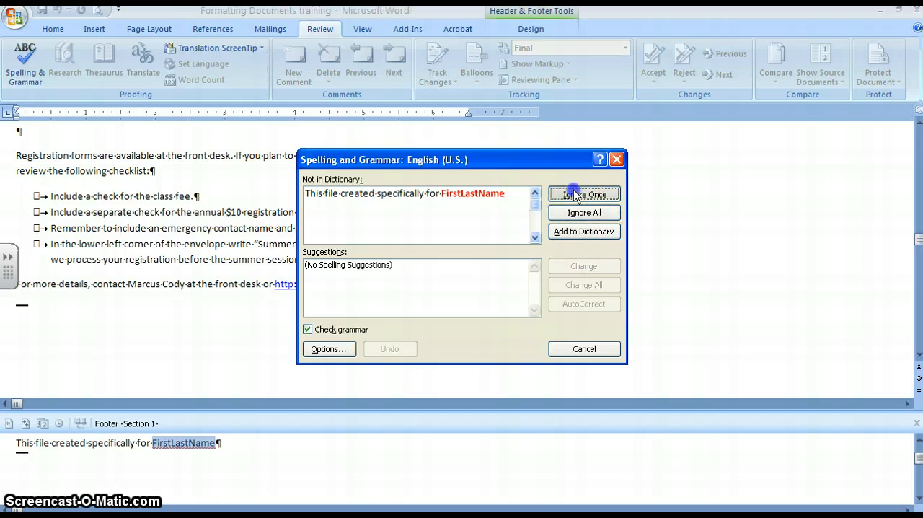
{"action": "left_click", "coordinate": [465, 313]}
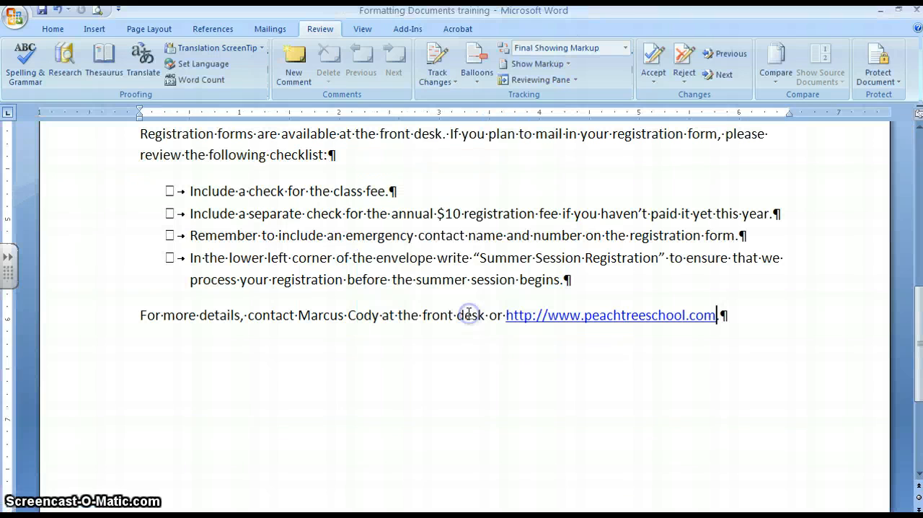